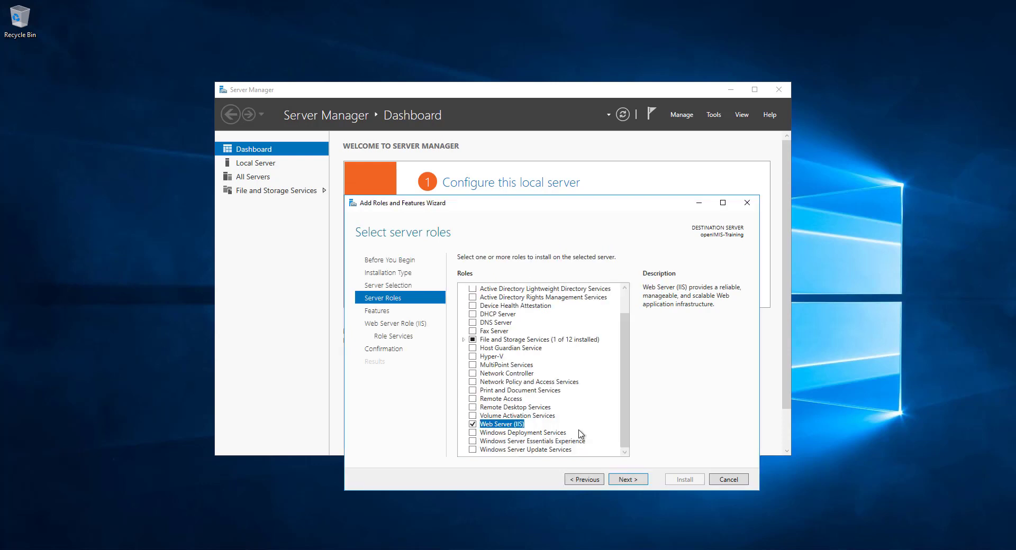
# Select .NET Framework 3.5 Features and, under .NET Framework 4.6 Features, ASP.NET 4.6 as features to install
pyautogui.click(627, 481)
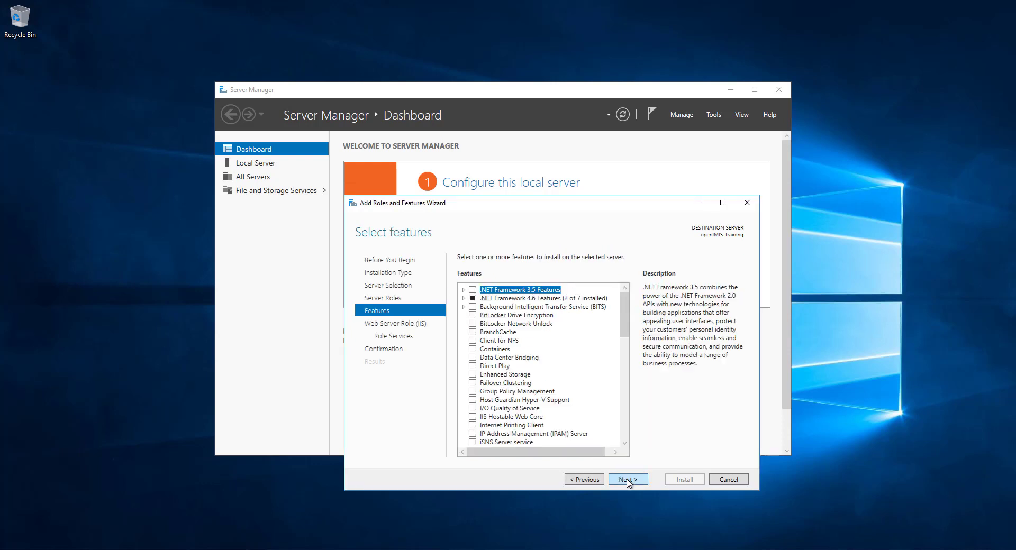
pyautogui.click(472, 290)
pyautogui.click(464, 300)
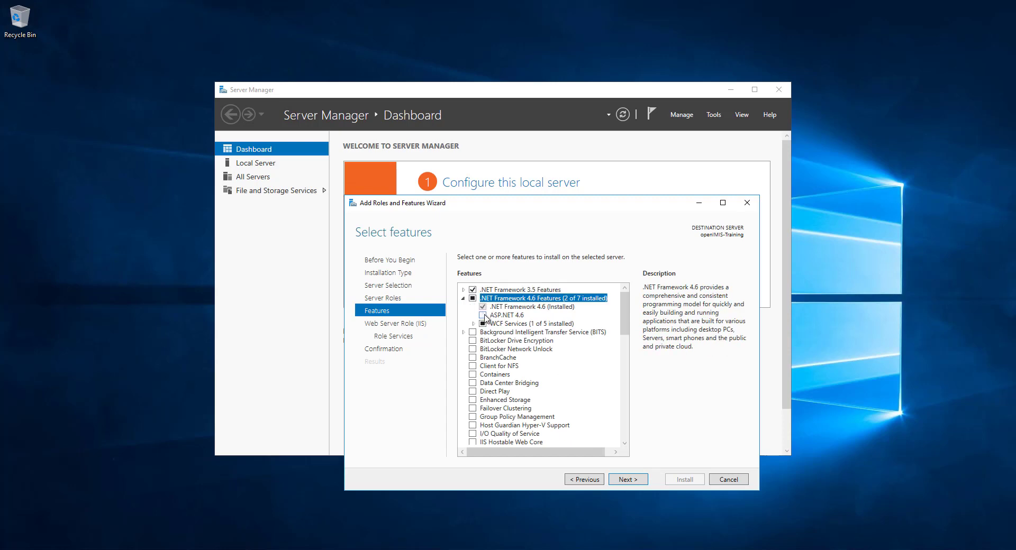
pyautogui.click(484, 316)
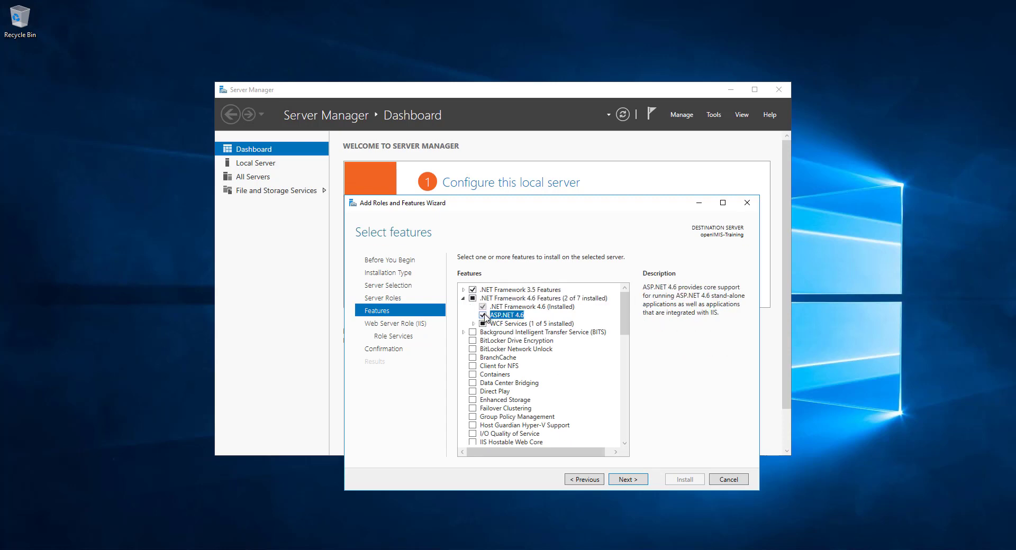
pyautogui.click(629, 480)
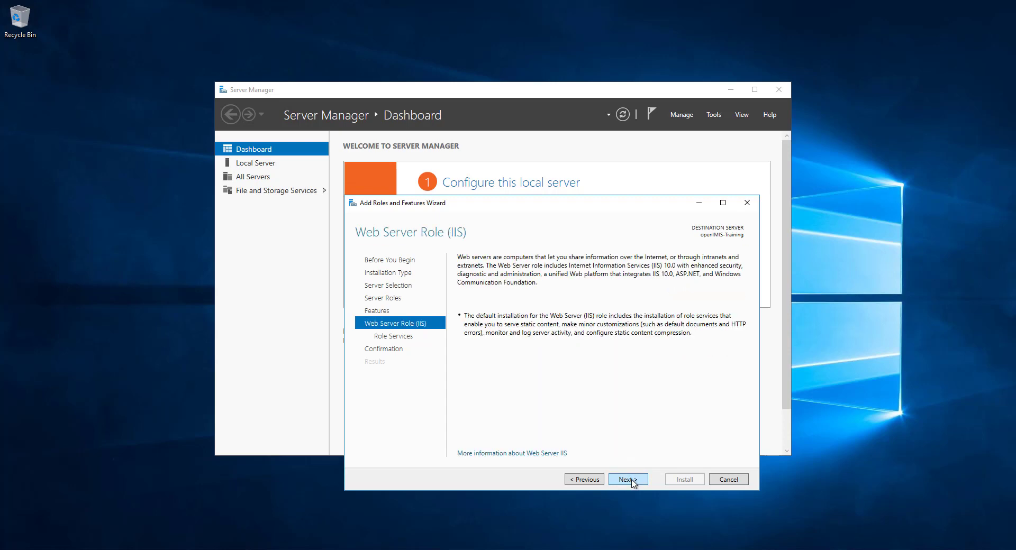
# Select .NET Extensibility 3.5 and .NET Extensibility 4.6 in the Application Development role services of Web Server (IIS)
pyautogui.click(630, 481)
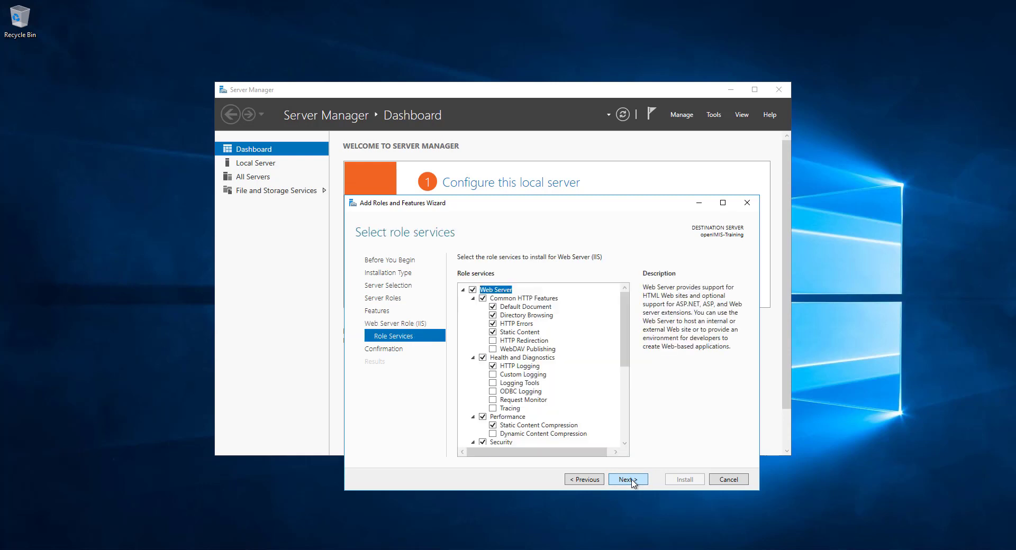
pyautogui.click(539, 332)
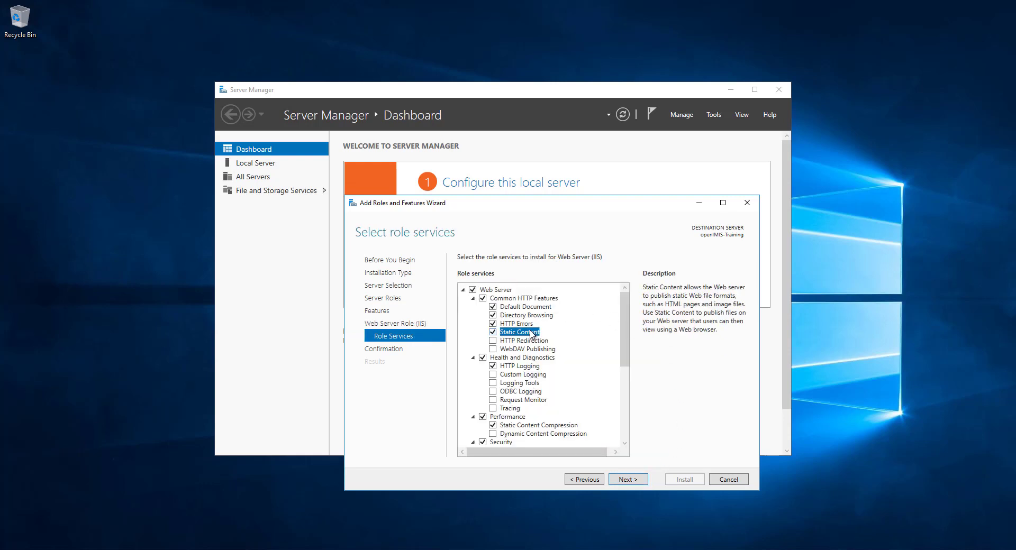
pyautogui.moveTo(625, 341); pyautogui.dragTo(623, 412)
pyautogui.click(474, 374)
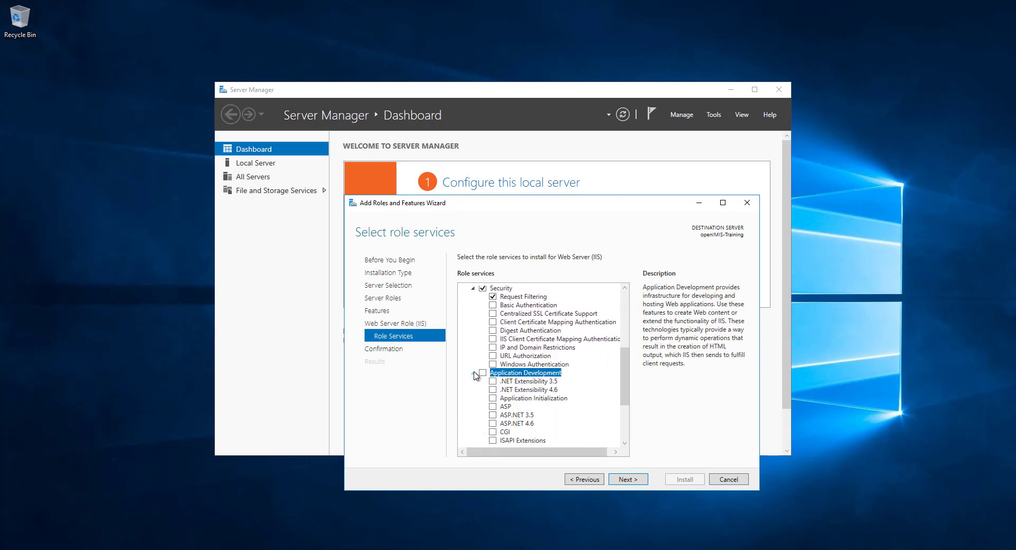
pyautogui.click(495, 381)
pyautogui.click(493, 390)
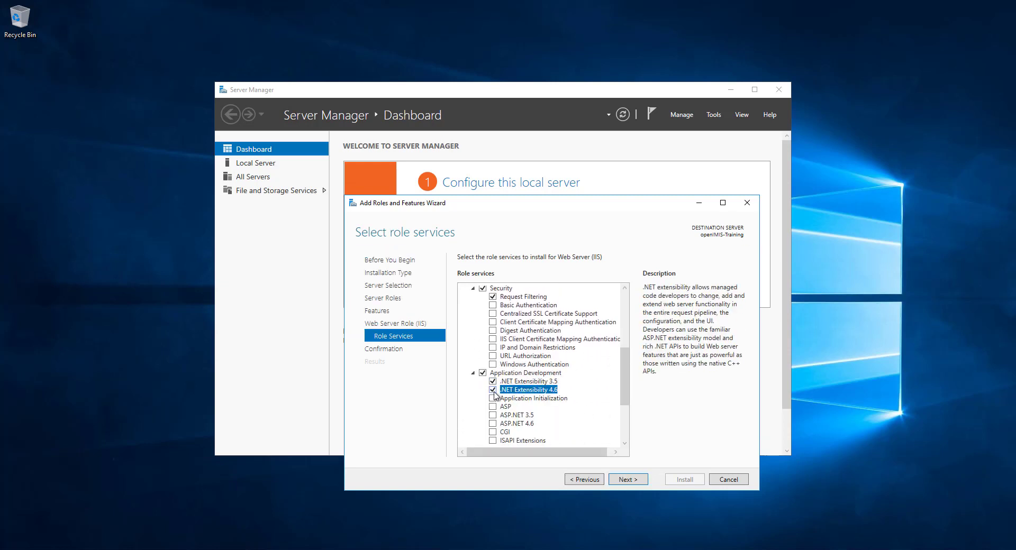
# Add ASP and ASP.NET 3.5 with their required ISAPI features, plus ASP.NET 4.6 and WebSocket Protocol, to the role services
pyautogui.click(492, 407)
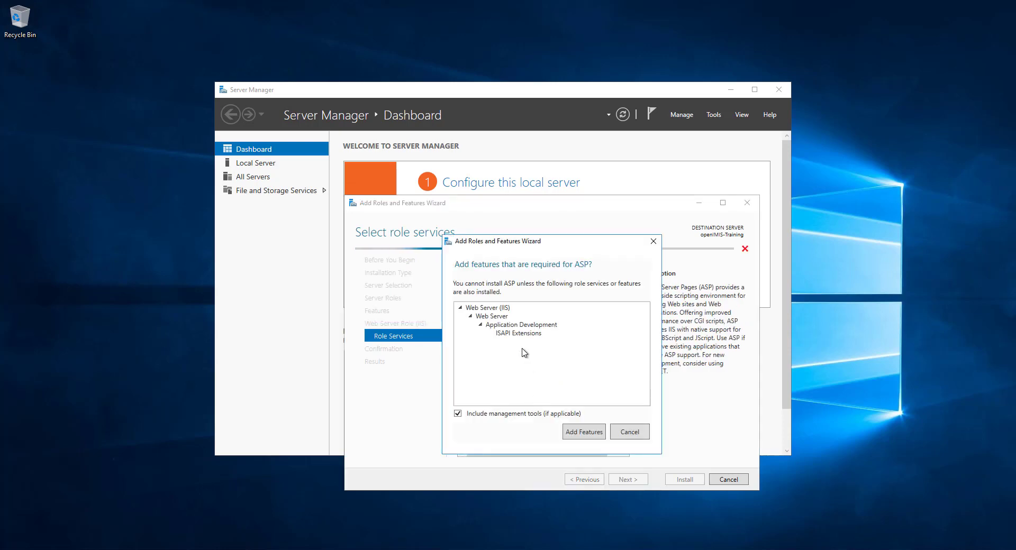
pyautogui.click(584, 433)
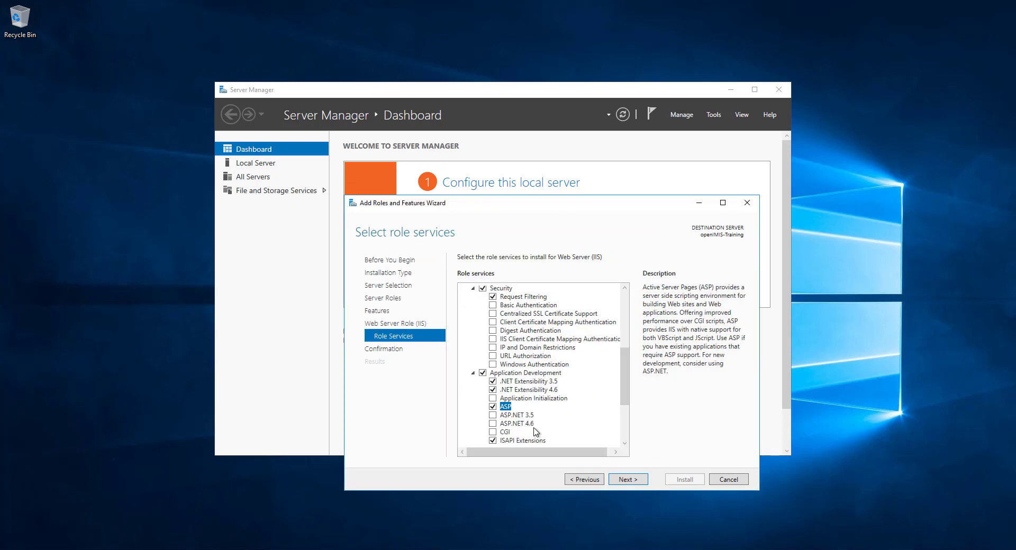
pyautogui.click(494, 416)
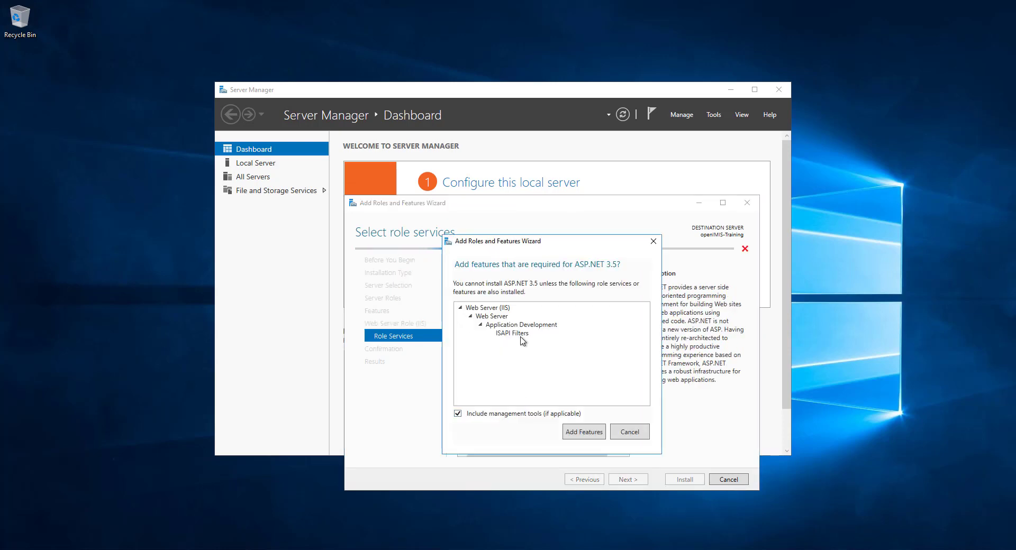
pyautogui.click(581, 433)
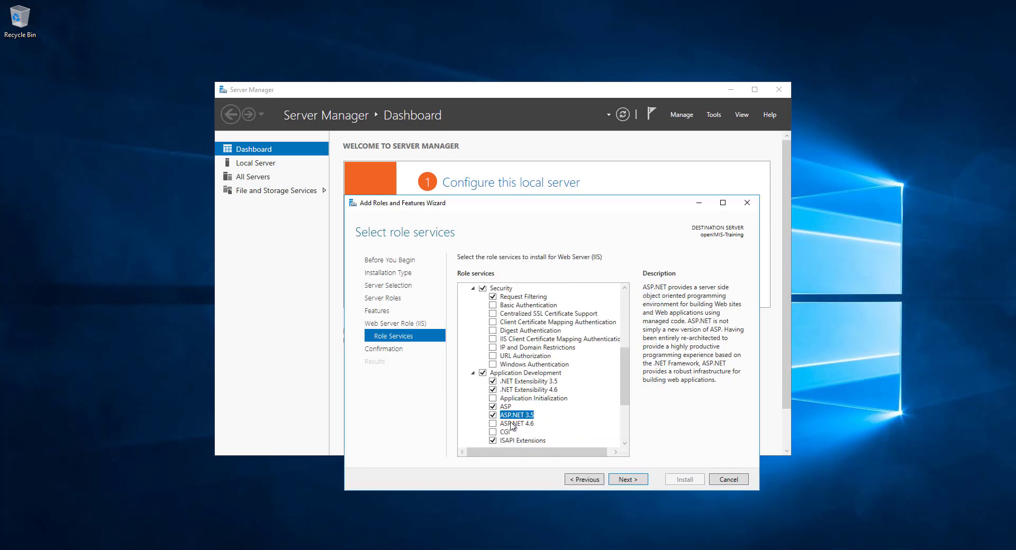
pyautogui.click(494, 424)
pyautogui.moveTo(626, 397); pyautogui.dragTo(629, 437)
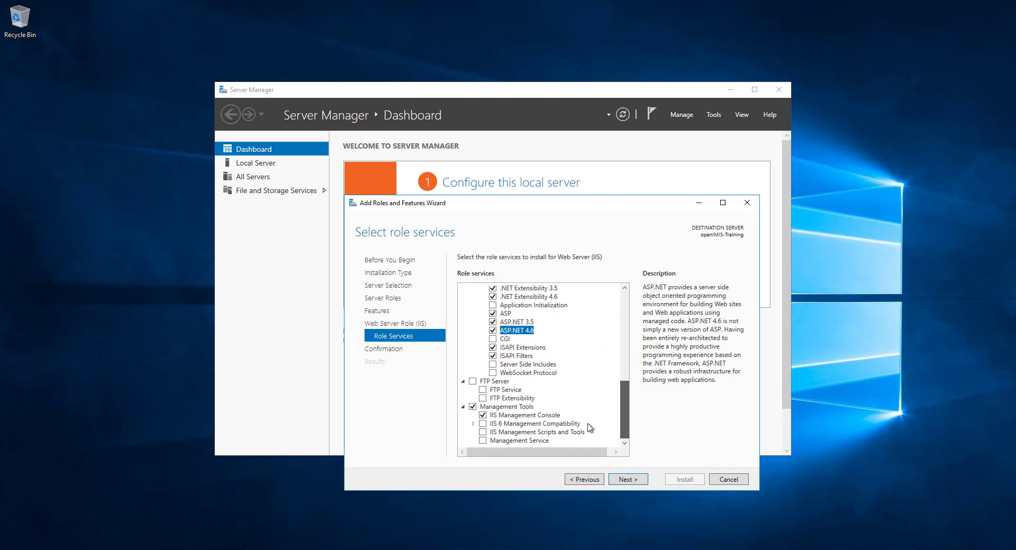
pyautogui.click(494, 374)
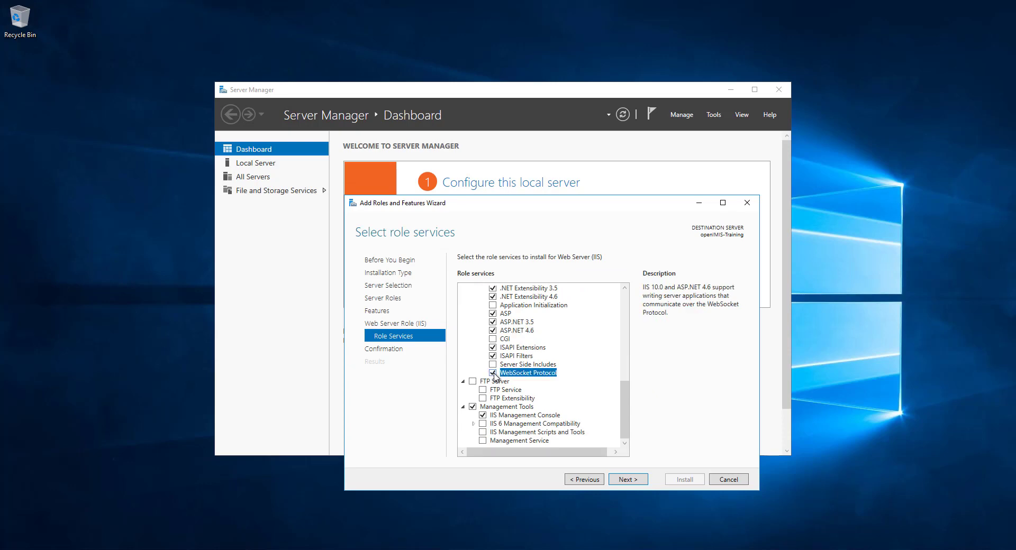
# Add IIS Management Scripts and Tools and Management Service under Management Tools, and proceed to the installation confirmation
pyautogui.click(482, 433)
pyautogui.click(483, 443)
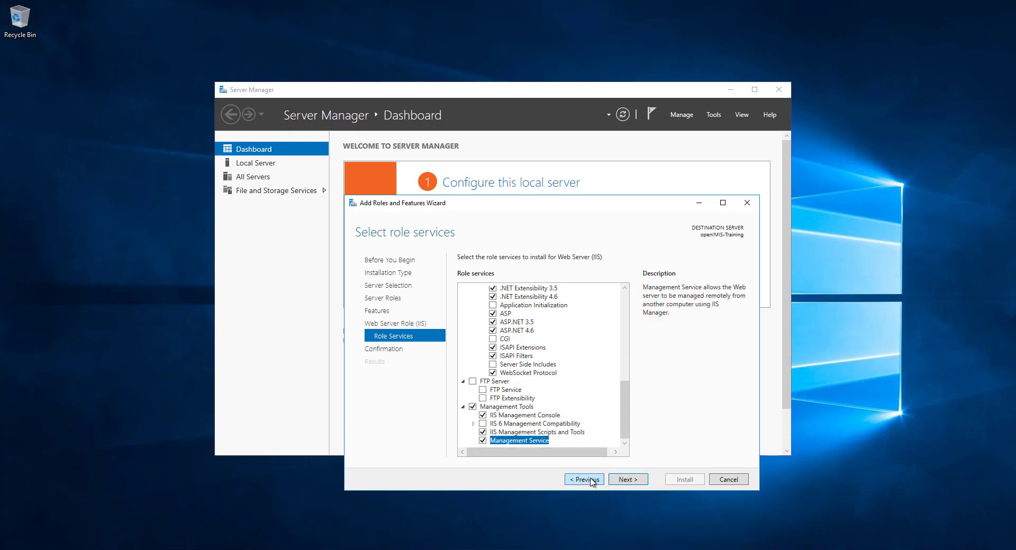
pyautogui.click(635, 481)
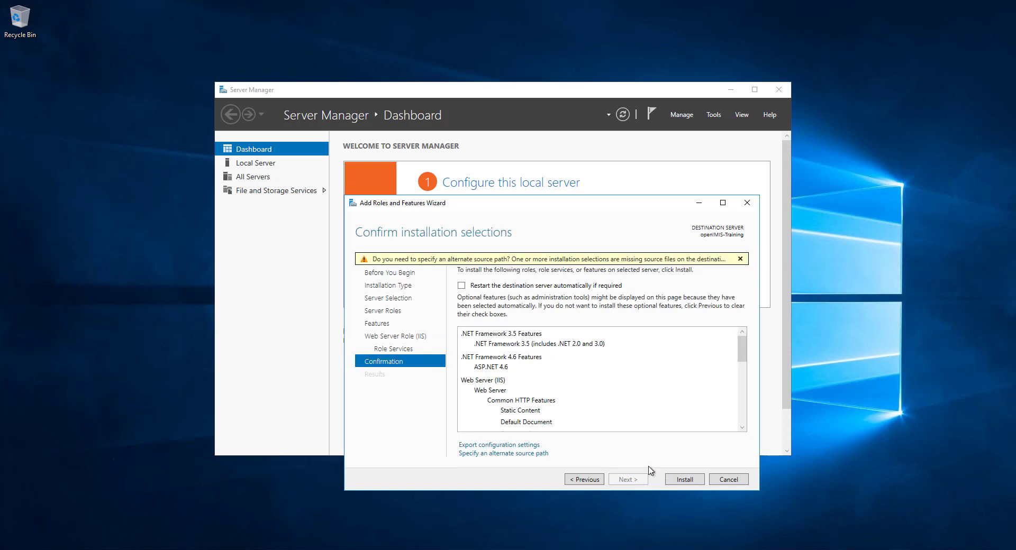
# Review the list of selected roles, role services and features and start their installation
pyautogui.scroll(-1, 744, 355)
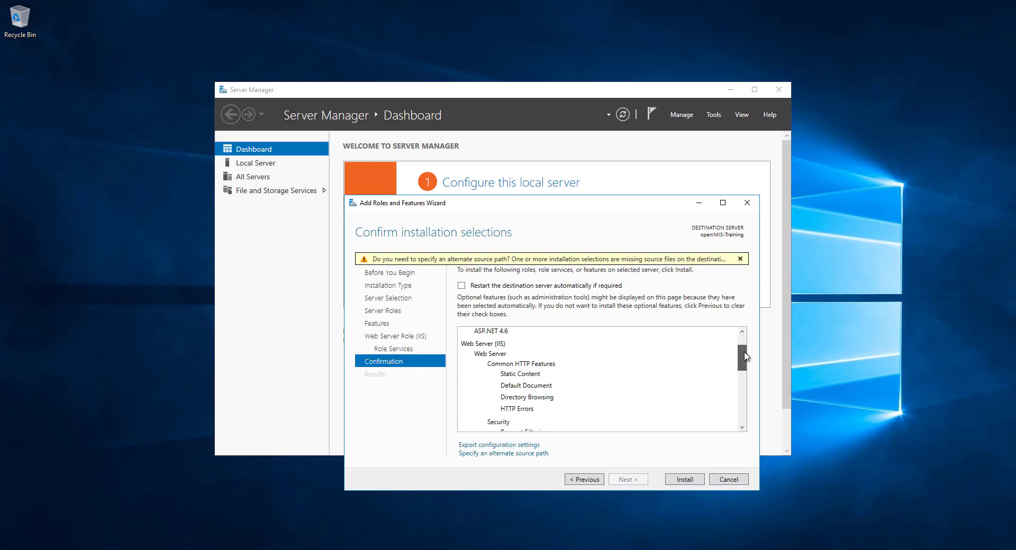
pyautogui.moveTo(745, 356); pyautogui.dragTo(751, 421)
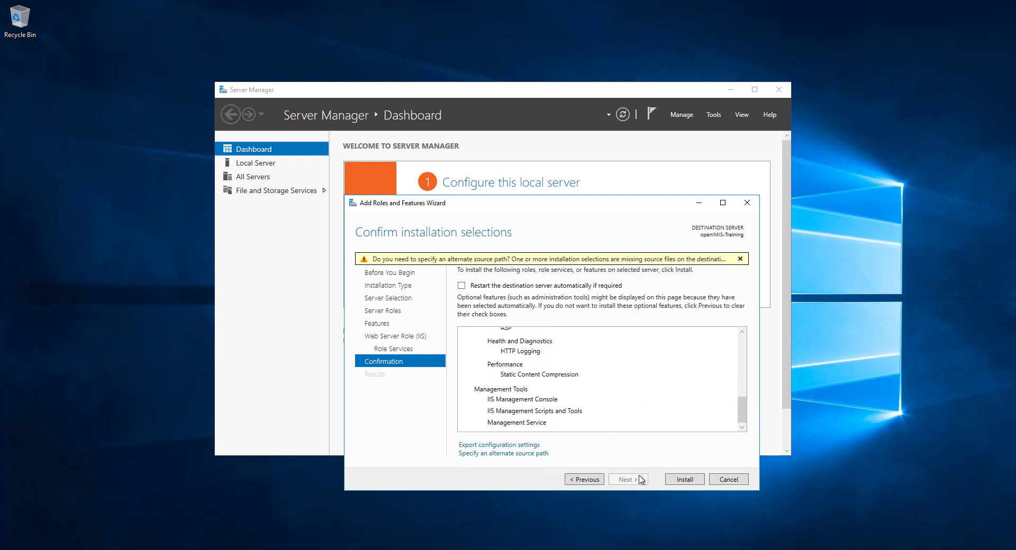
pyautogui.click(691, 481)
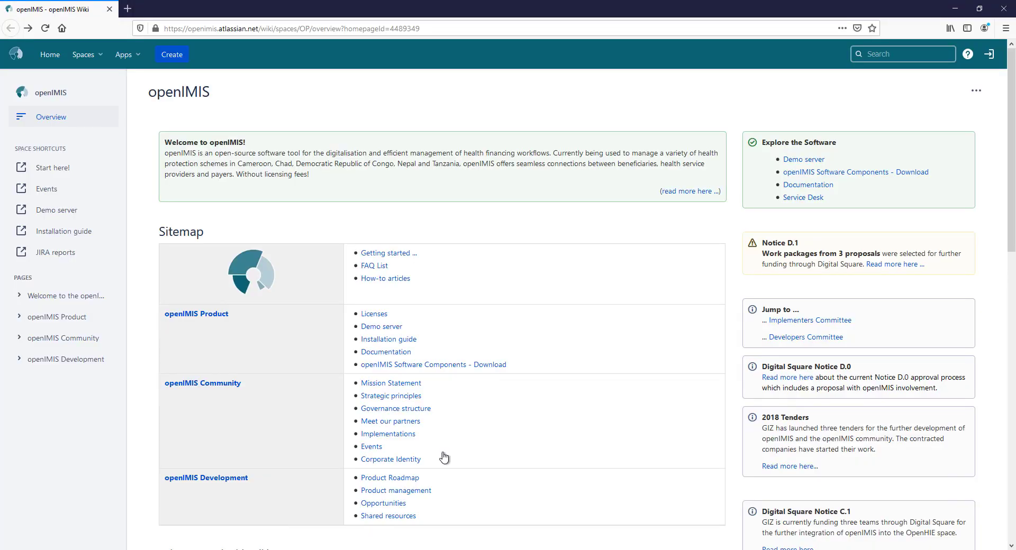
# In the browser, search the openIMIS wiki for "web application" and open the WA2.2 Web Application installation page
pyautogui.click(892, 54)
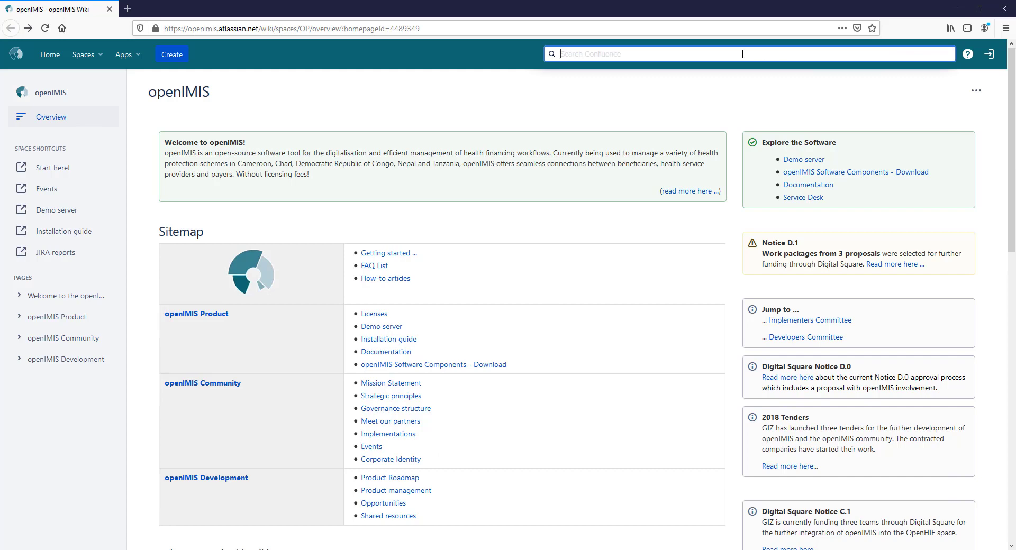
pyautogui.write('web application')
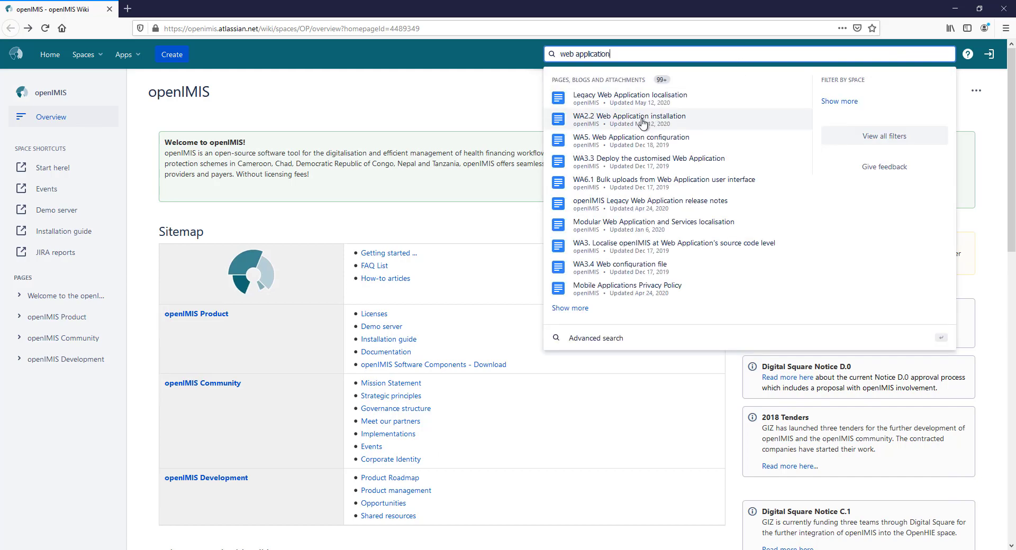
pyautogui.click(643, 119)
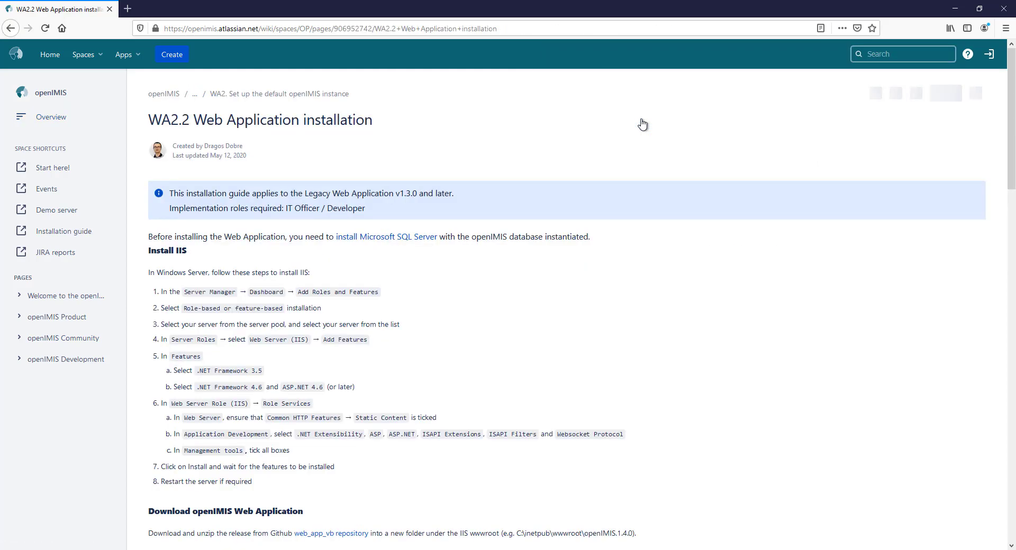
# Open the web_app_vb repository's release page in a new tab from the Download openIMIS Web Application section
pyautogui.scroll(-5, 439, 280)
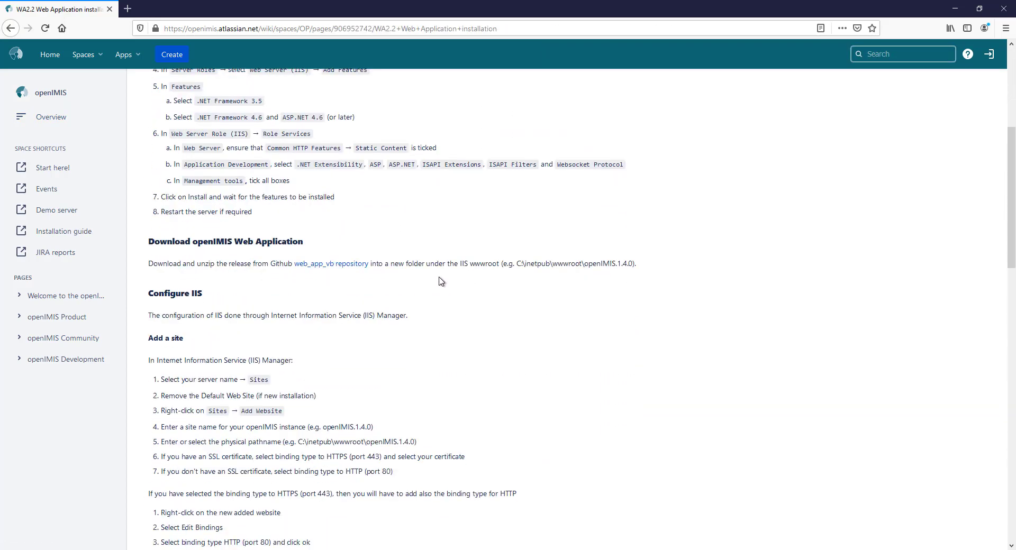
pyautogui.rightClick(336, 266)
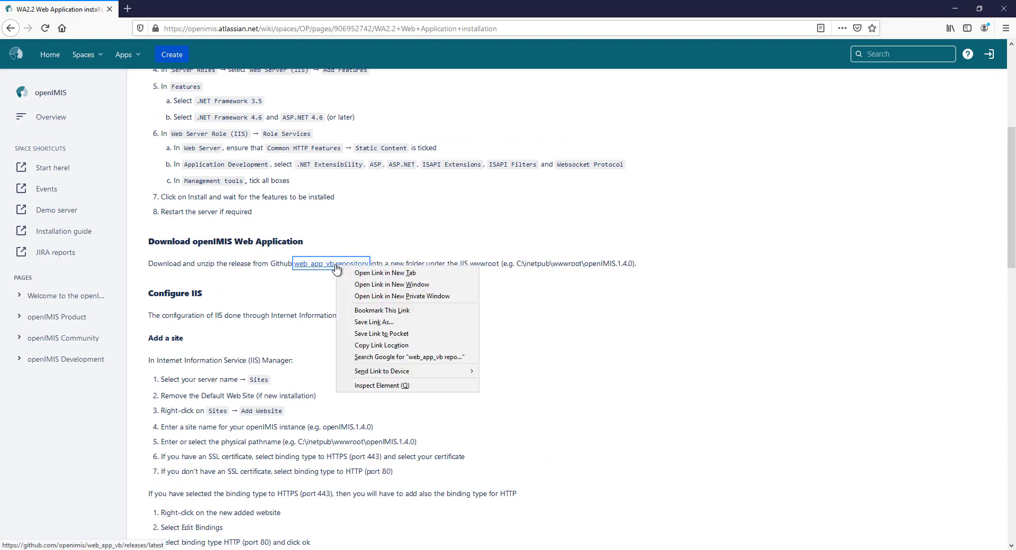
pyautogui.click(370, 273)
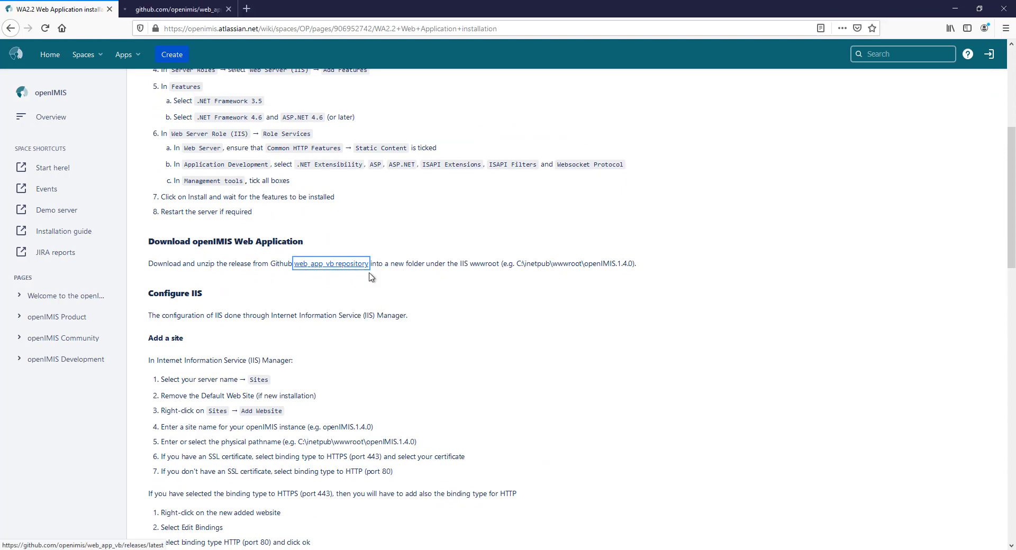
pyautogui.click(169, 7)
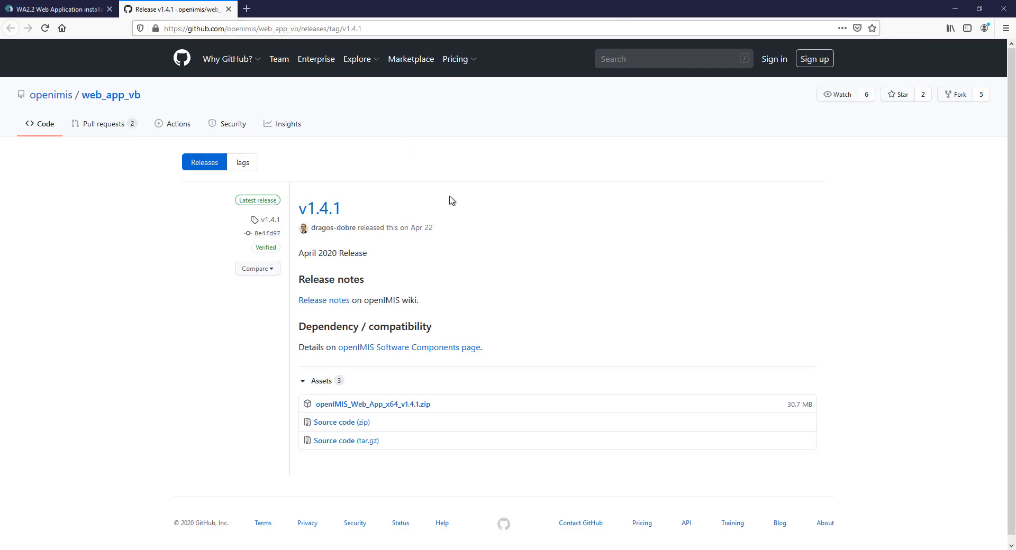
# Download the release asset openIMIS_Web_App_x64_v1.4.1.zip into the Downloads folder
pyautogui.rightClick(394, 409)
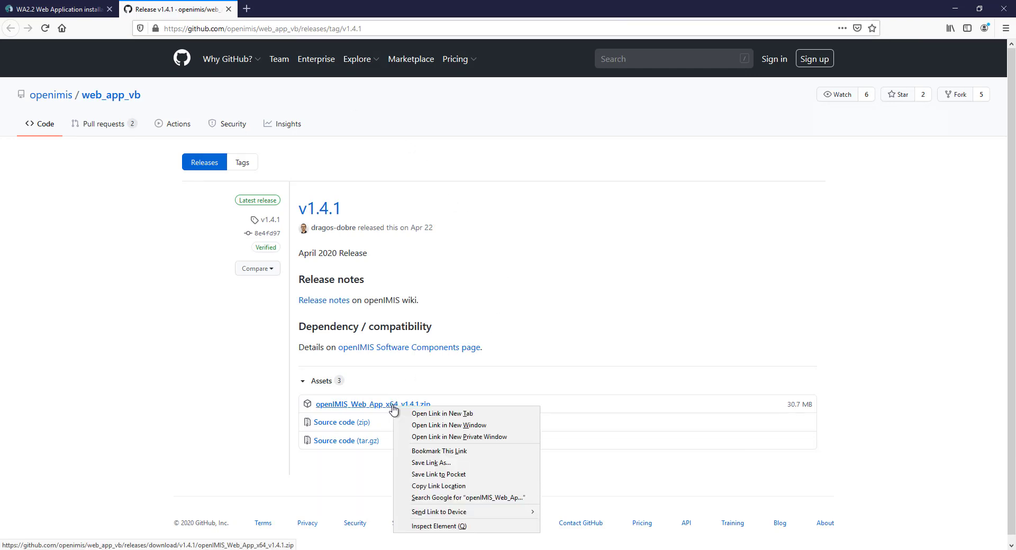
pyautogui.click(449, 463)
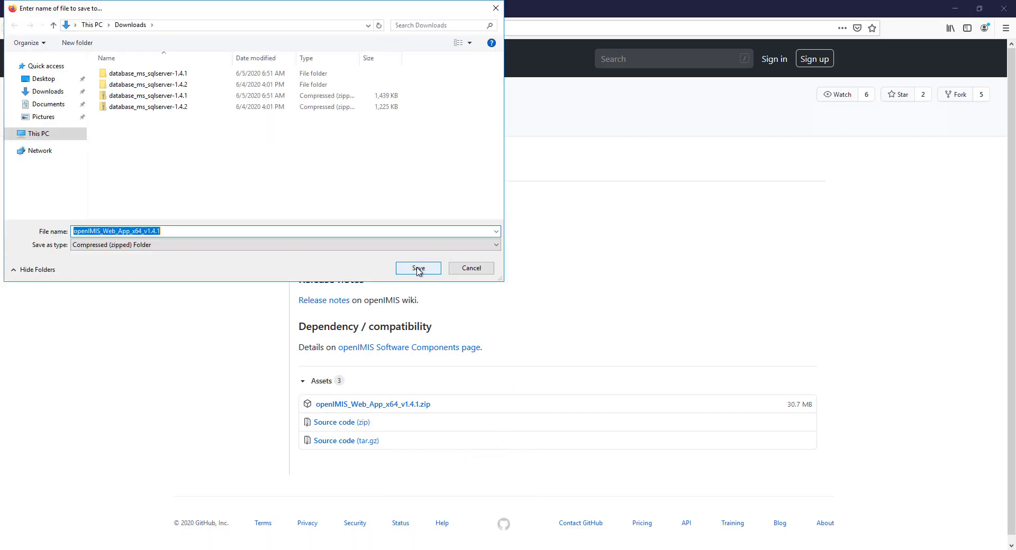
pyautogui.click(419, 269)
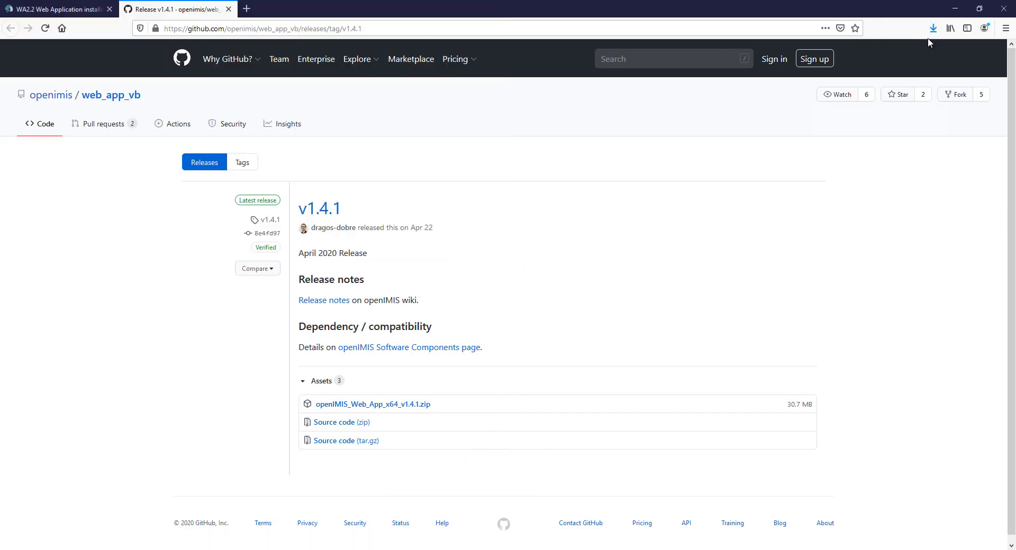
# Locate the downloaded openIMIS_Web_App_x64_v1.4.1 archive in its folder and extract it to the suggested destination in Downloads
pyautogui.click(933, 30)
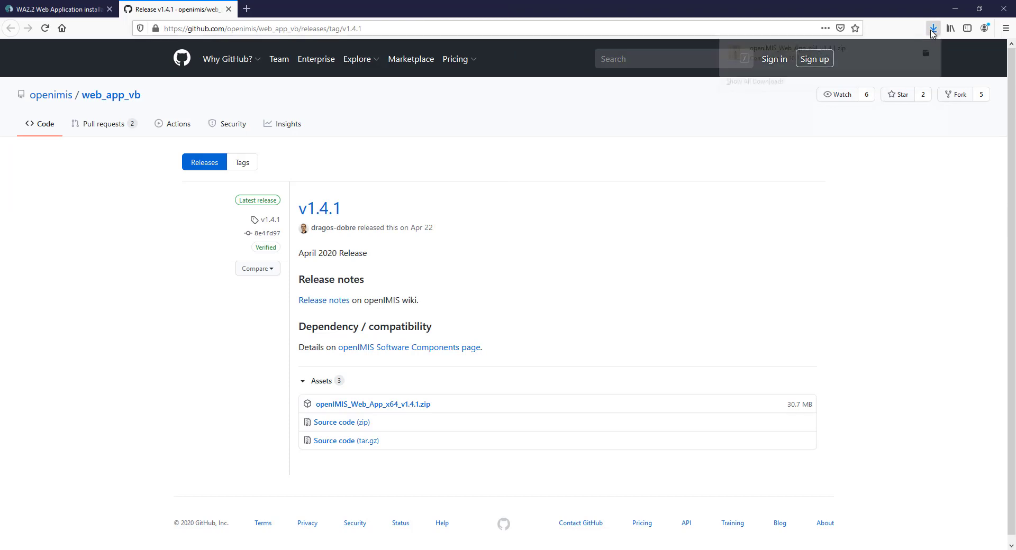
pyautogui.click(927, 56)
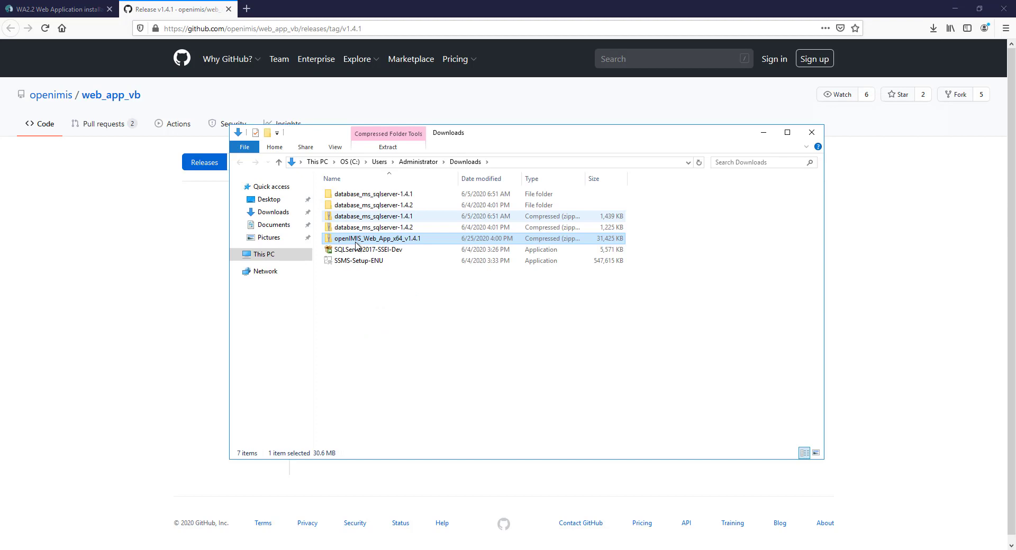
pyautogui.rightClick(355, 241)
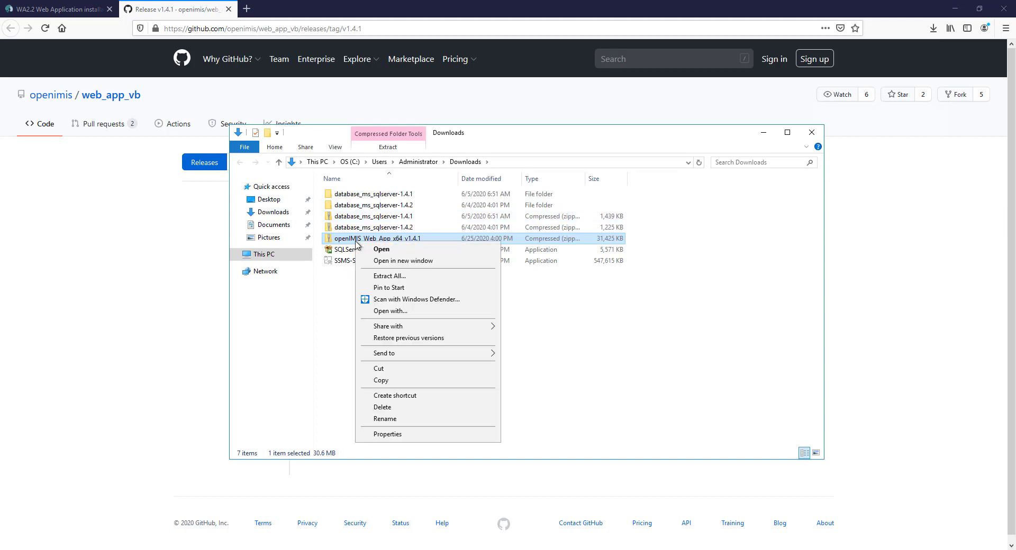
pyautogui.click(386, 275)
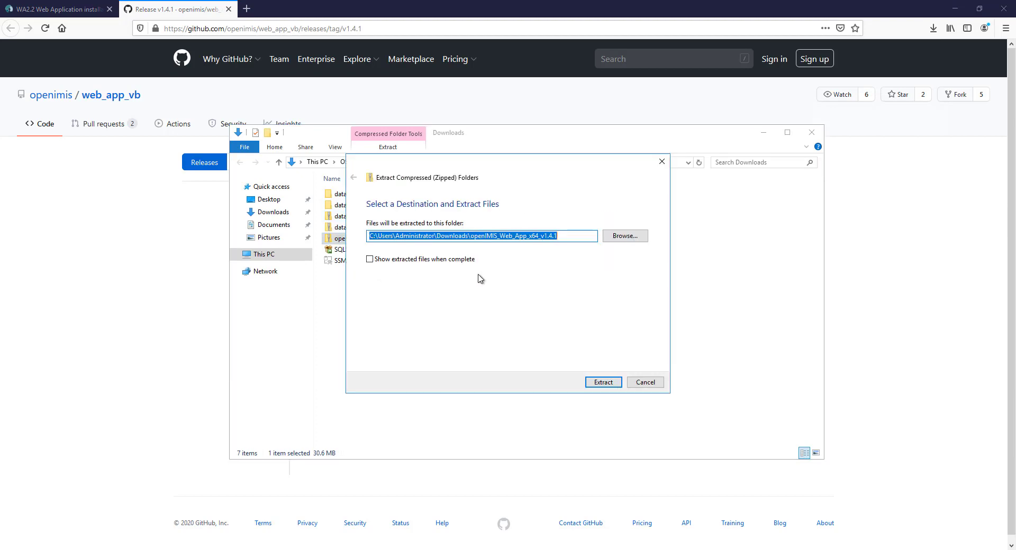
pyautogui.click(604, 382)
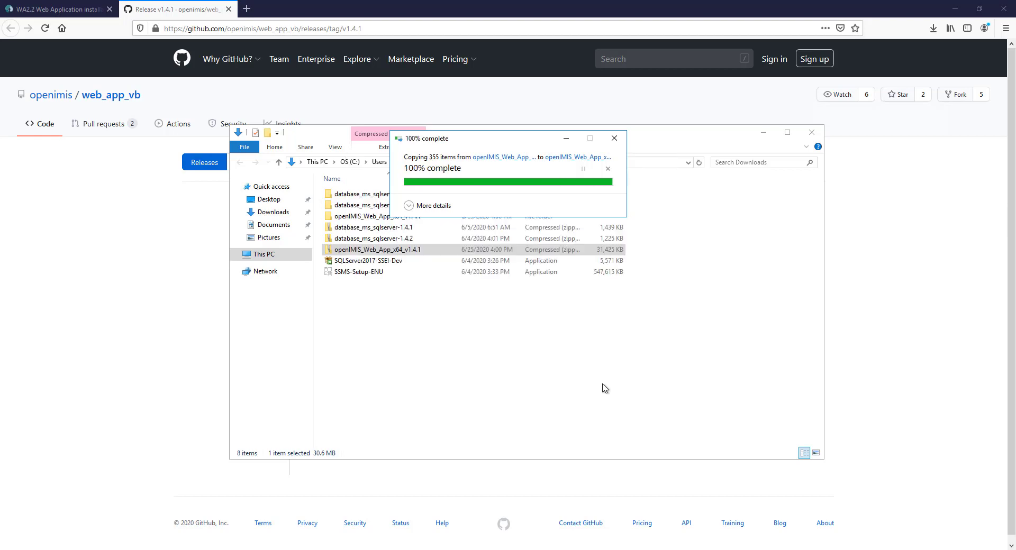
# Move the inner openIMIS_Web_App_x64_v1.4.1 folder from the extracted archive folder into C:\inetpub\wwwroot
pyautogui.click(374, 217)
pyautogui.doubleClick(374, 217)
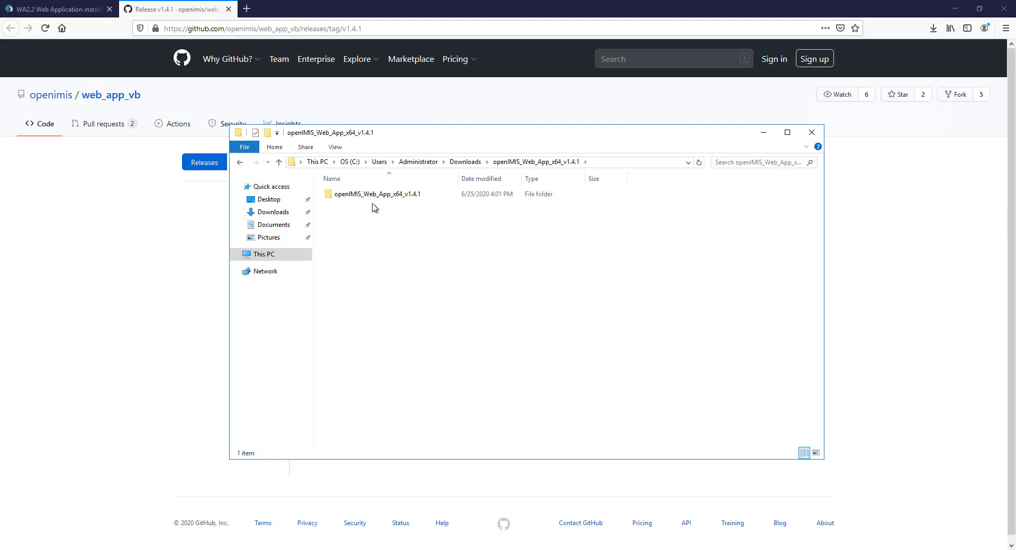
pyautogui.doubleClick(372, 199)
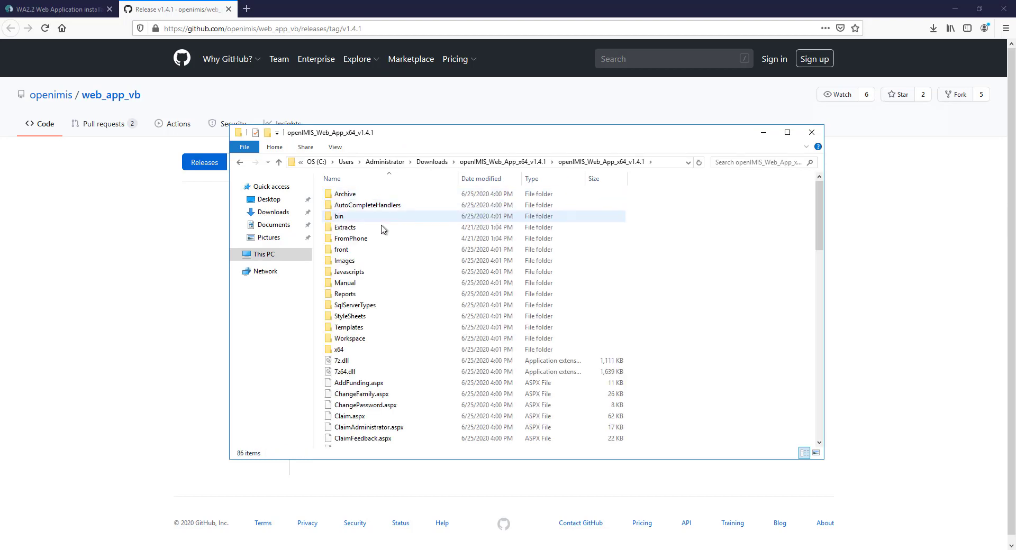
pyautogui.click(240, 163)
pyautogui.rightClick(391, 196)
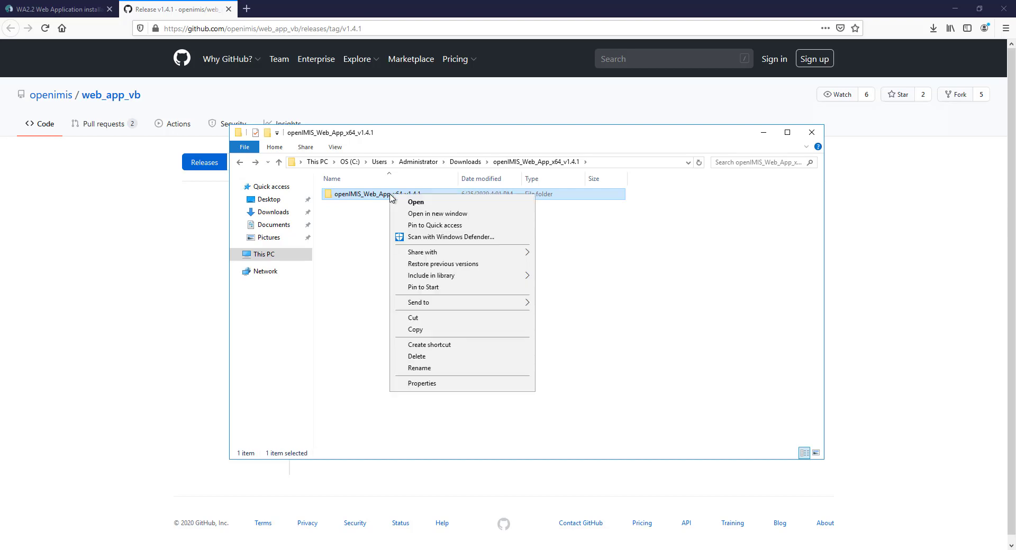
pyautogui.click(445, 319)
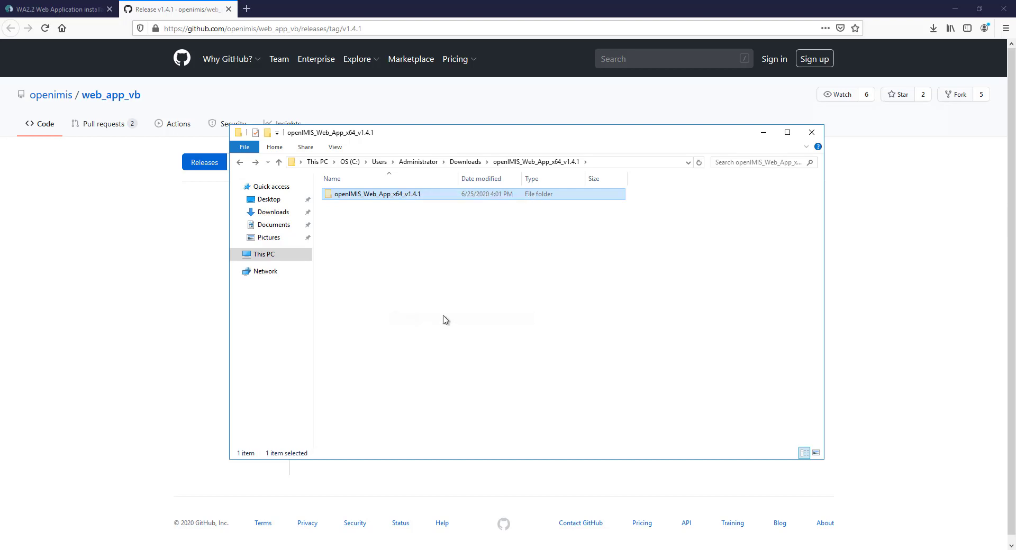
pyautogui.click(350, 162)
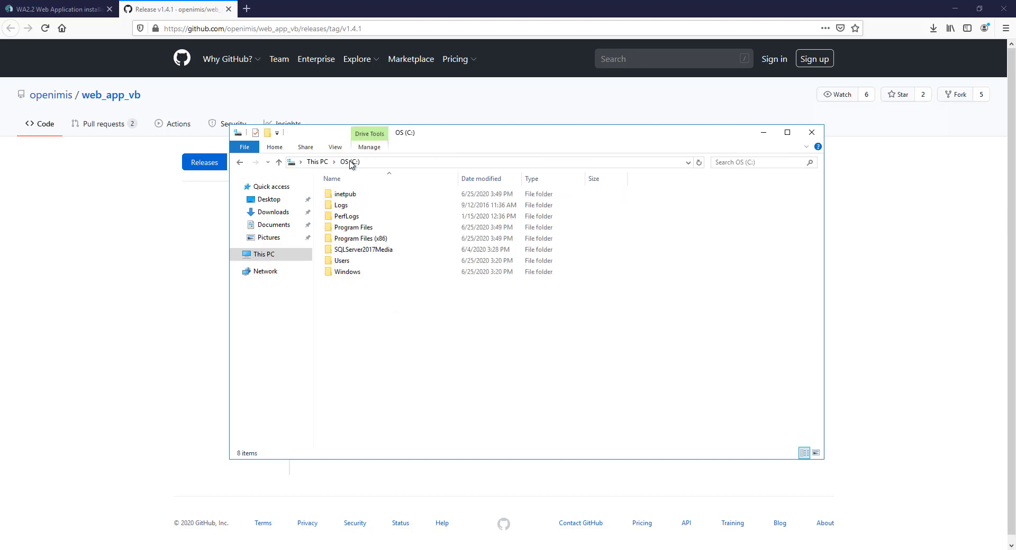
pyautogui.doubleClick(355, 195)
pyautogui.doubleClick(378, 239)
pyautogui.rightClick(360, 250)
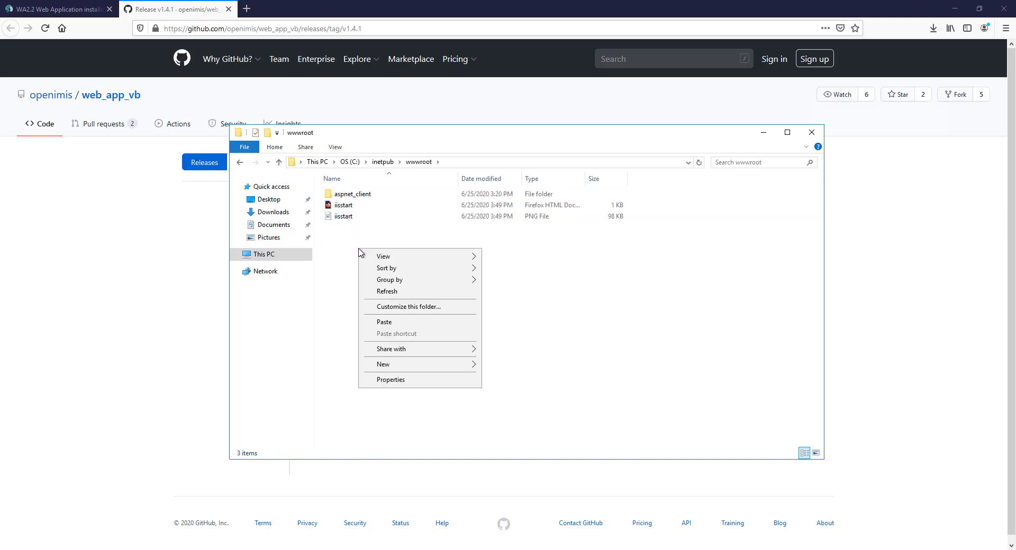
pyautogui.click(429, 324)
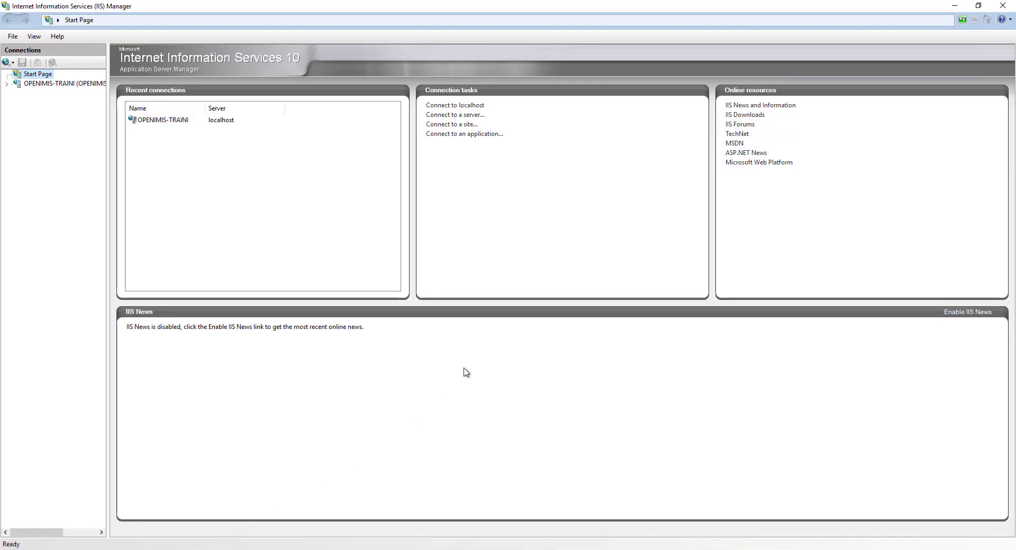
# In IIS Manager, remove the Default Web Site from the server's sites
pyautogui.click(7, 84)
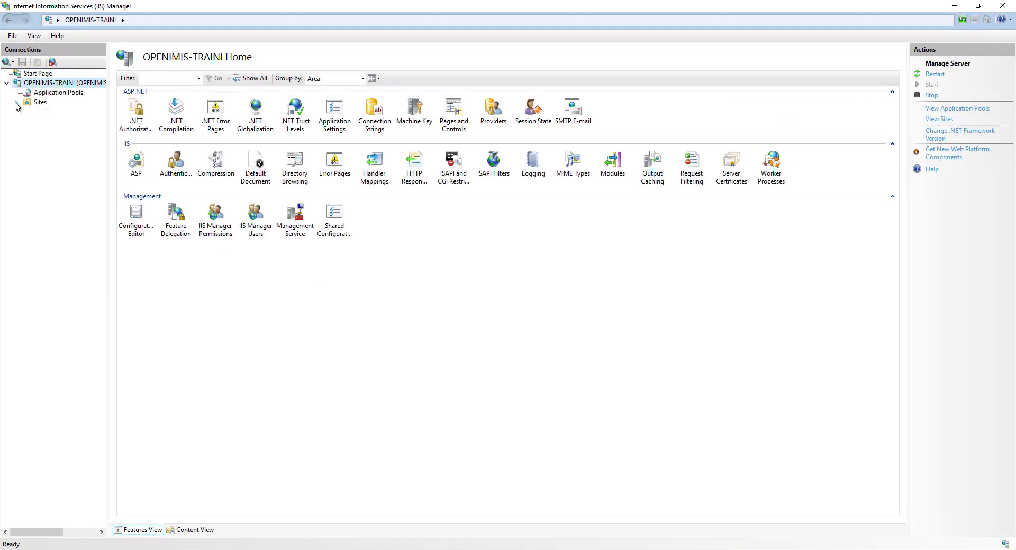
pyautogui.click(16, 102)
pyautogui.click(54, 112)
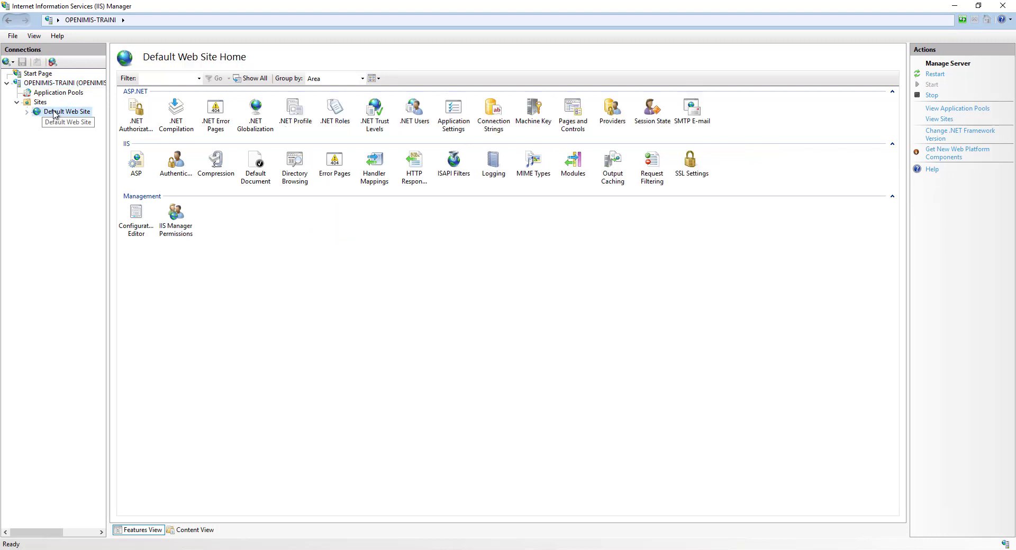
pyautogui.rightClick(54, 111)
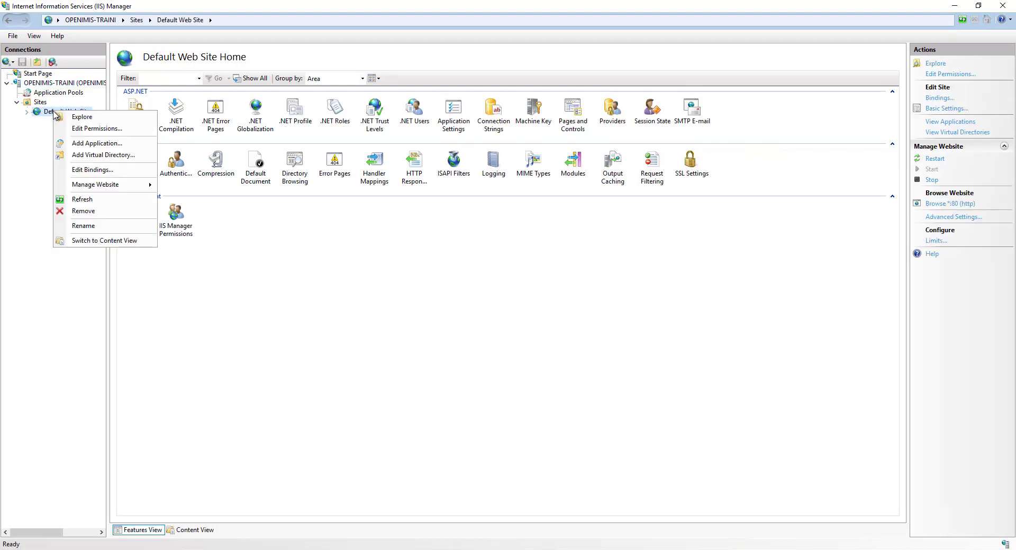
pyautogui.click(112, 211)
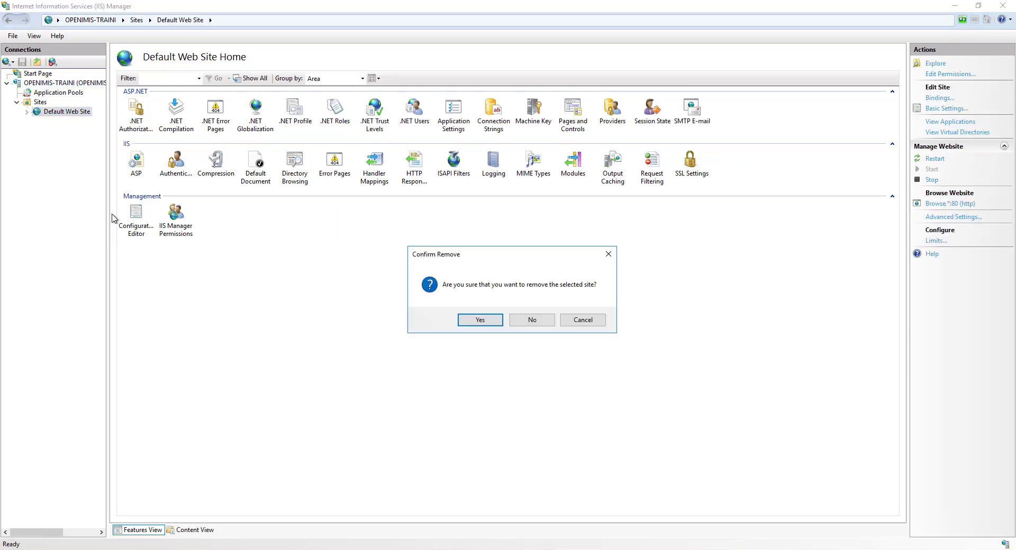
pyautogui.click(480, 320)
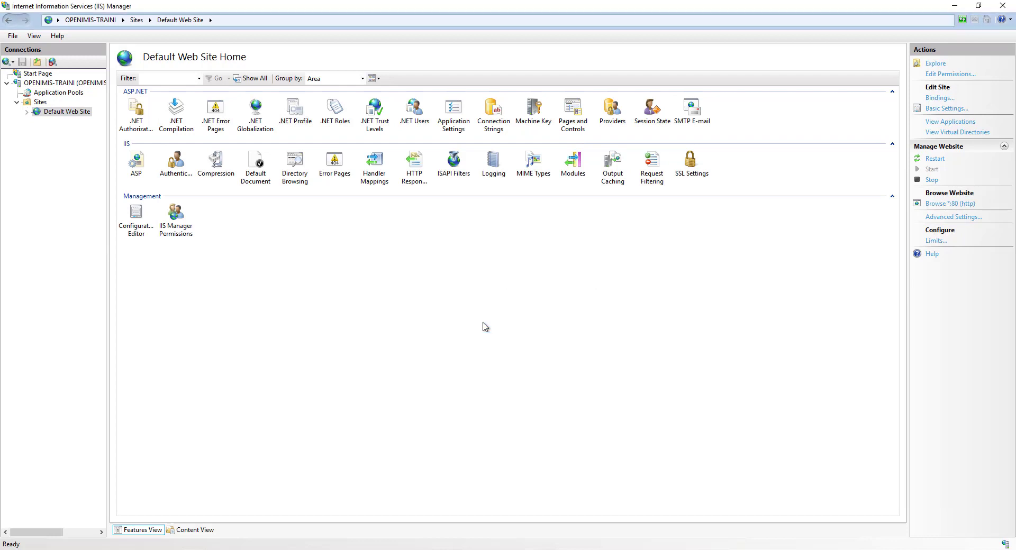
# Add a website named openIMIS with the physical path C:\inetpub\wwwroot\openIMIS_Web_App_x64_v1.4.1
pyautogui.rightClick(37, 104)
pyautogui.click(73, 115)
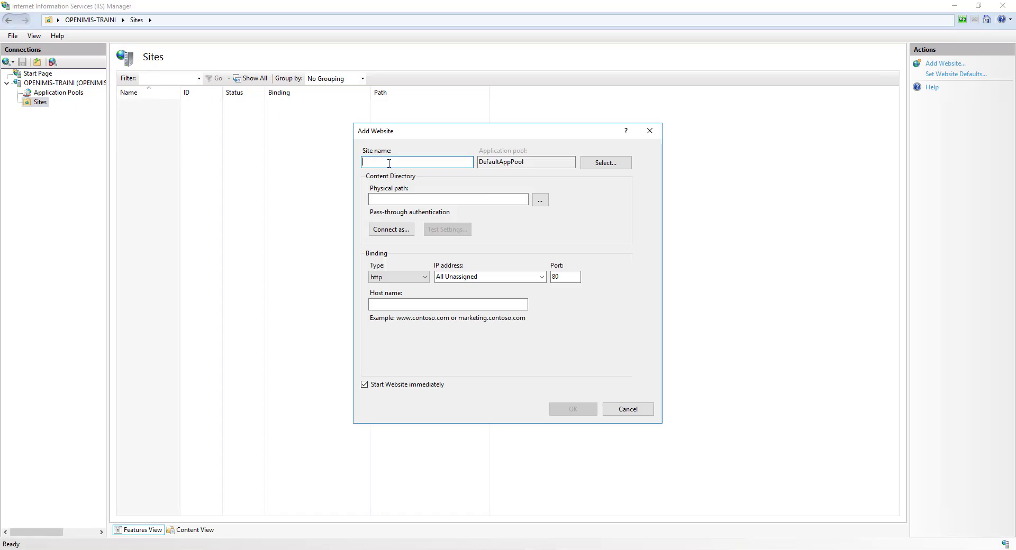
pyautogui.write('openIMIS')
pyautogui.click(541, 202)
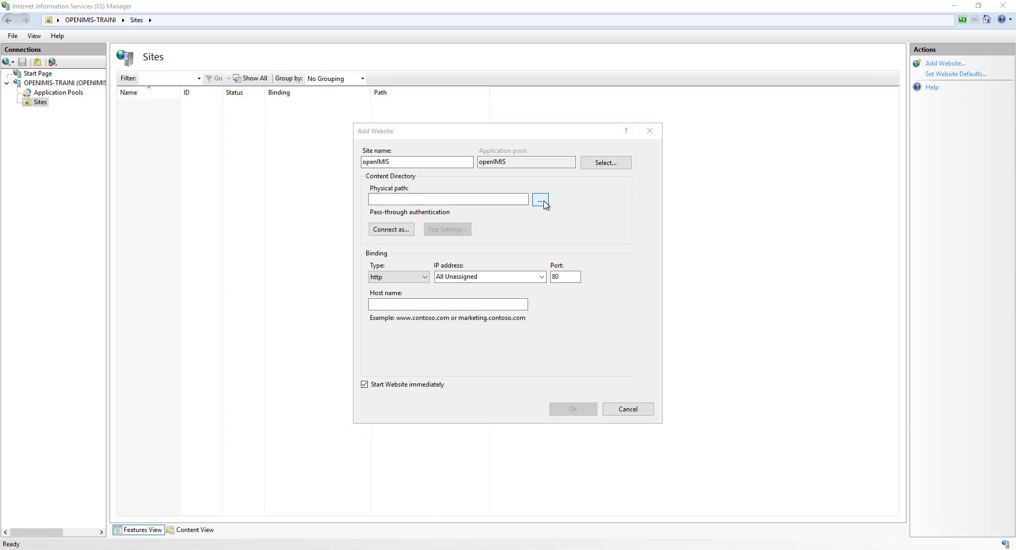
pyautogui.click(447, 336)
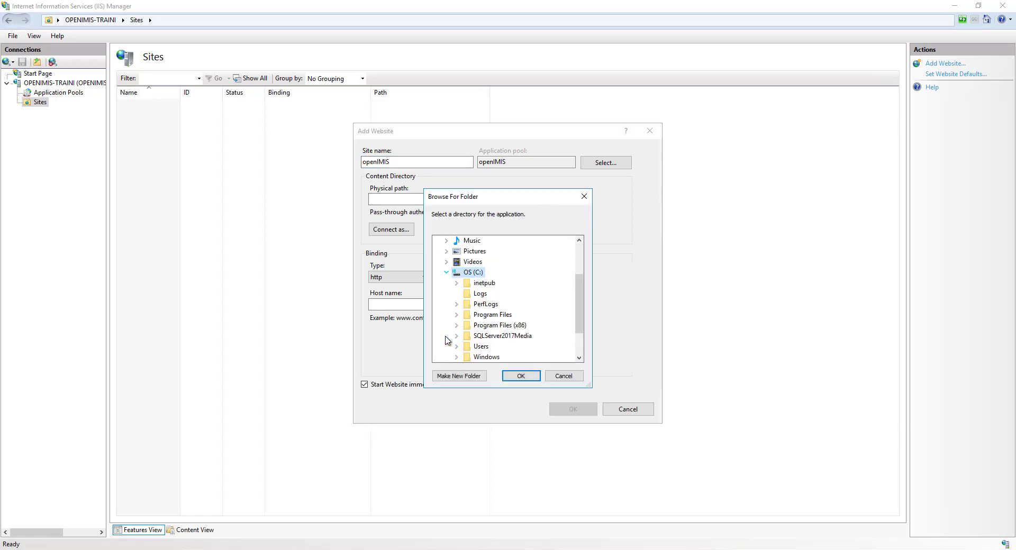
pyautogui.click(458, 283)
pyautogui.click(467, 336)
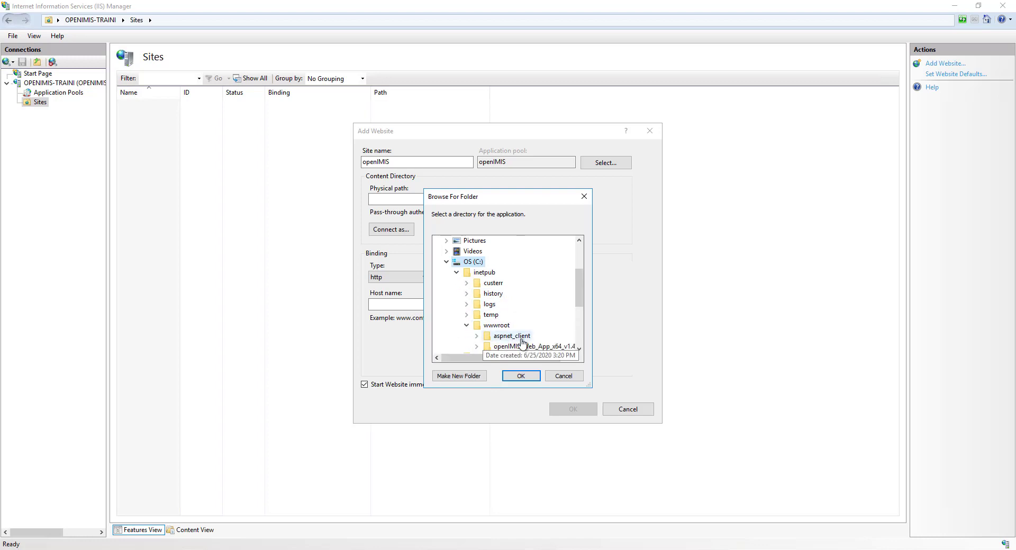
pyautogui.doubleClick(484, 337)
pyautogui.click(522, 376)
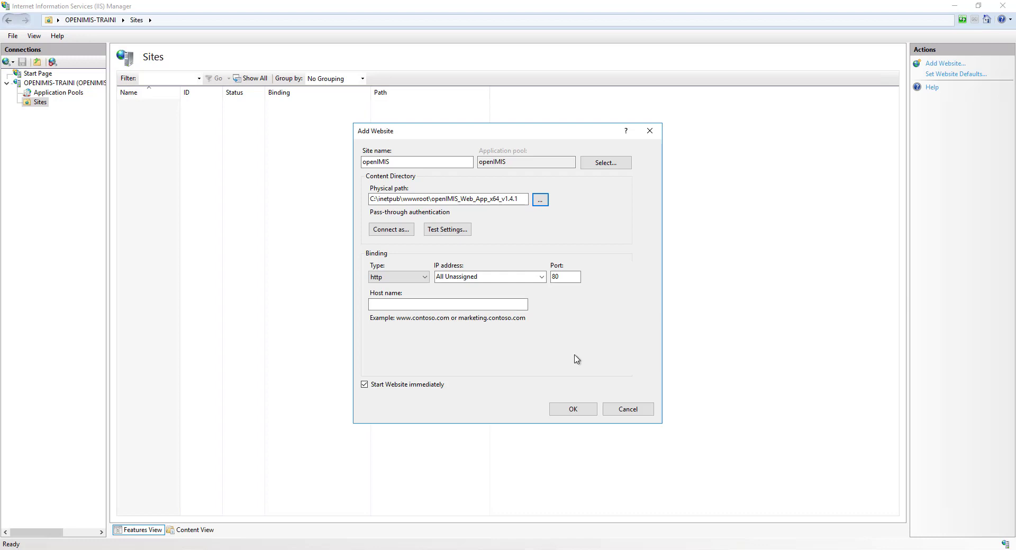
pyautogui.click(573, 410)
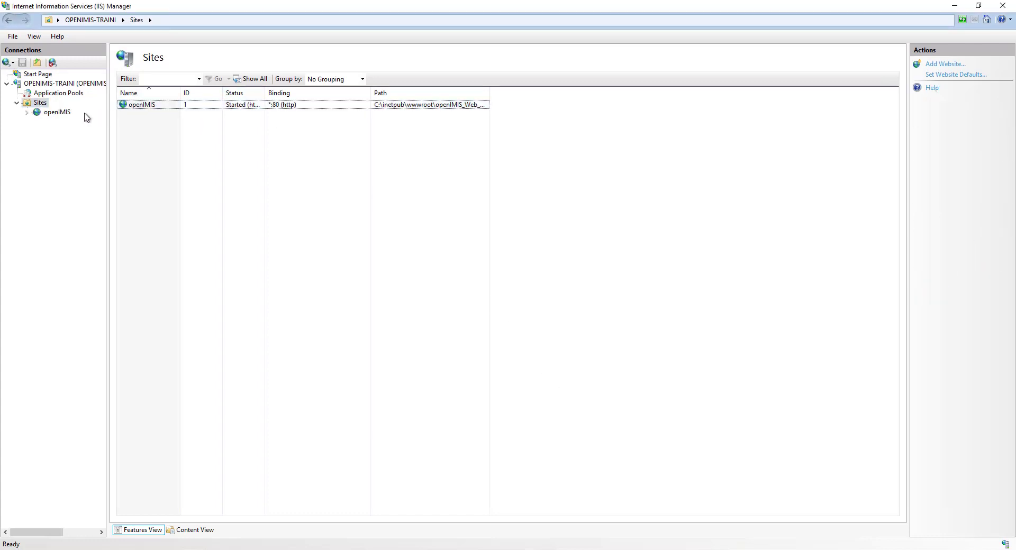
# Open the .NET Globalization settings of the openIMIS site
pyautogui.click(54, 113)
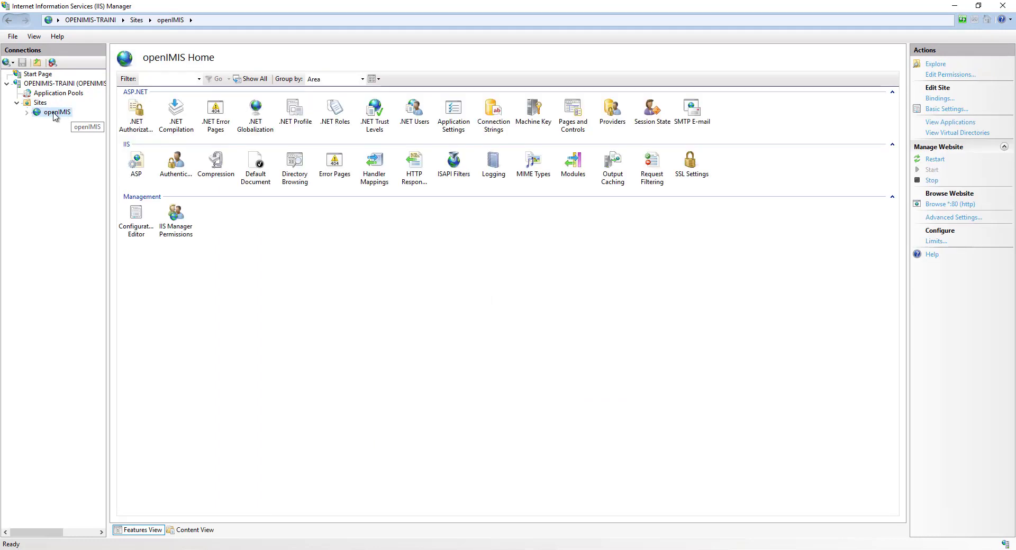
pyautogui.doubleClick(254, 124)
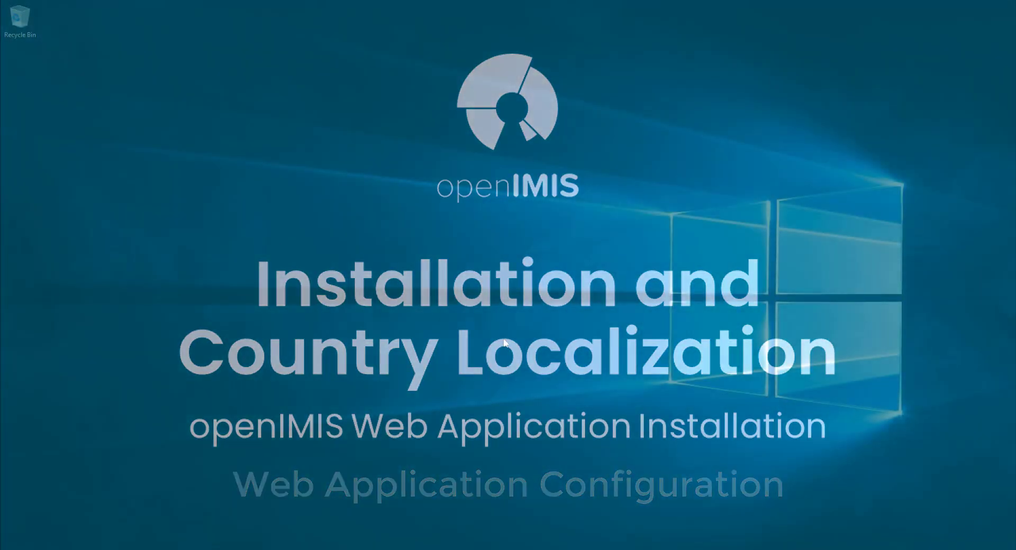
# In File Explorer, go to C:\inetpub\wwwroot\openIMIS_Web_App_x64_v1.4.1 and open Web.config for editing
pyautogui.press('super+e')
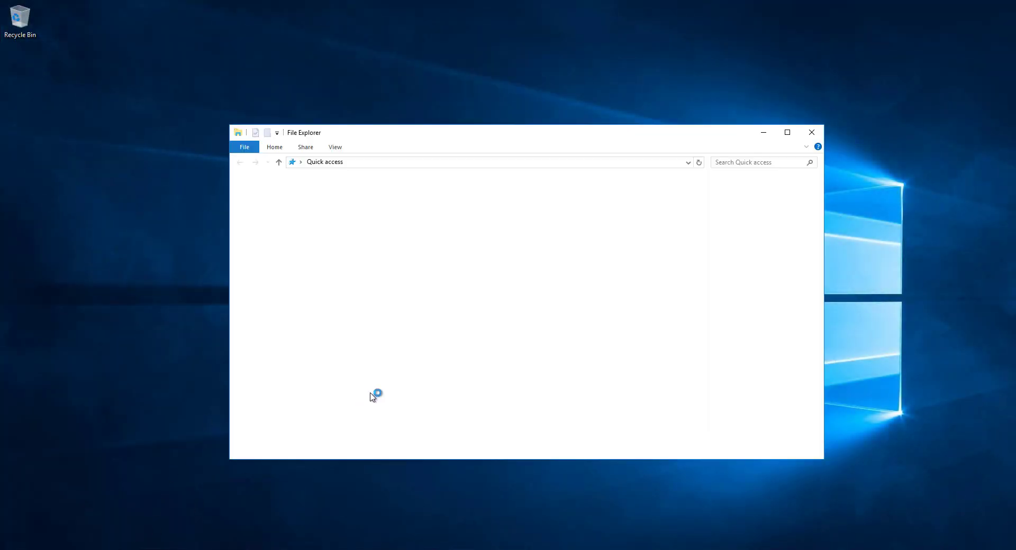
pyautogui.click(265, 271)
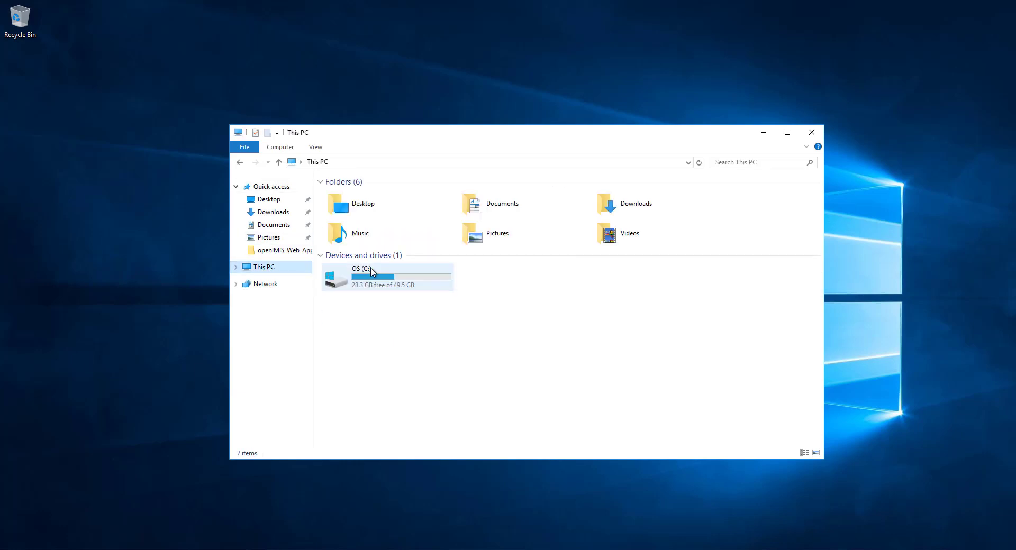
pyautogui.doubleClick(375, 274)
pyautogui.doubleClick(377, 196)
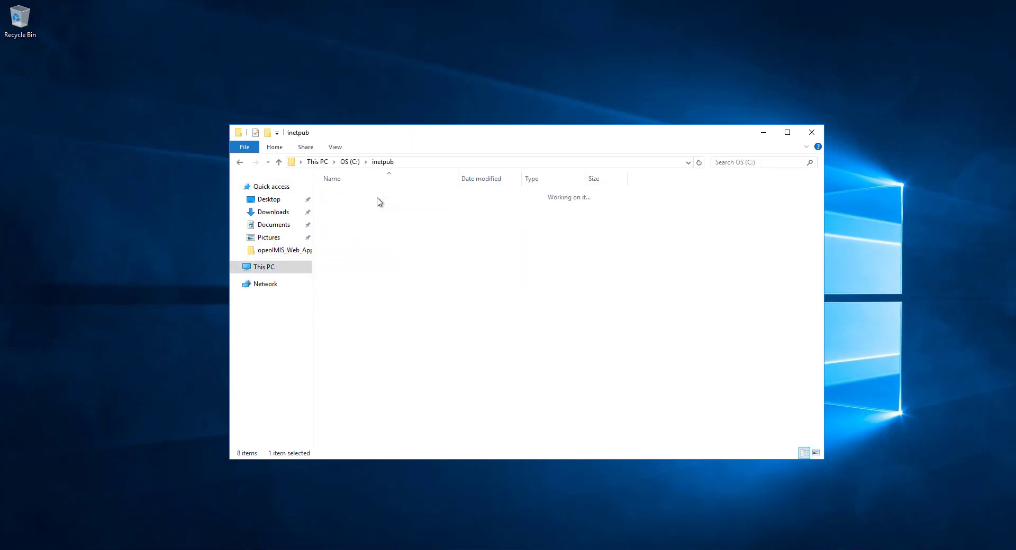
pyautogui.doubleClick(377, 239)
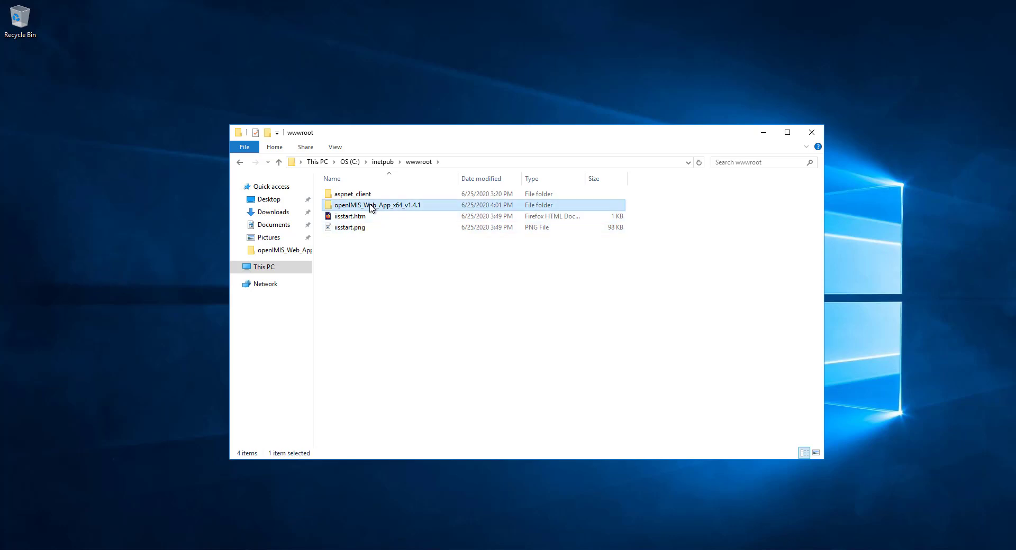
pyautogui.doubleClick(373, 205)
pyautogui.scroll(-15, 819, 222)
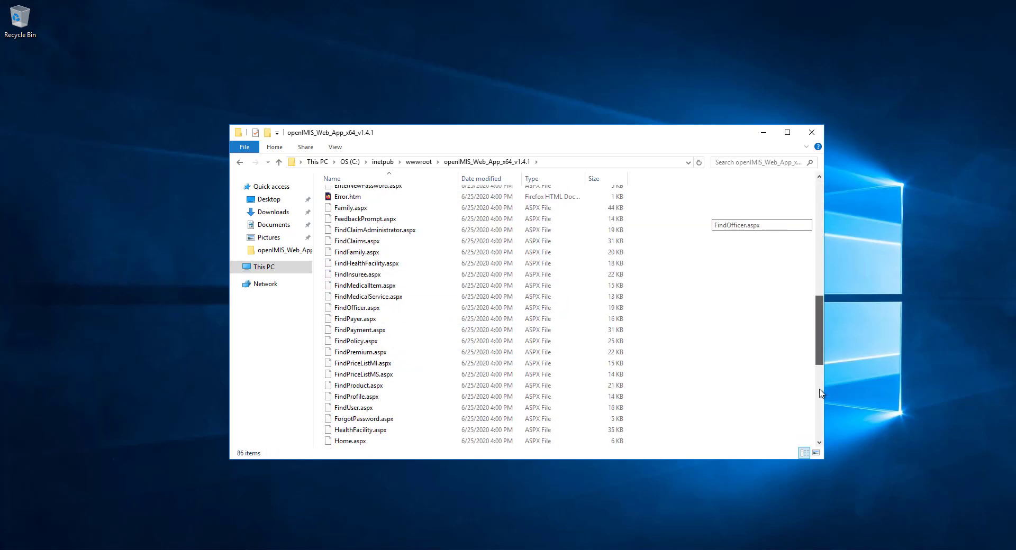
pyautogui.click(379, 444)
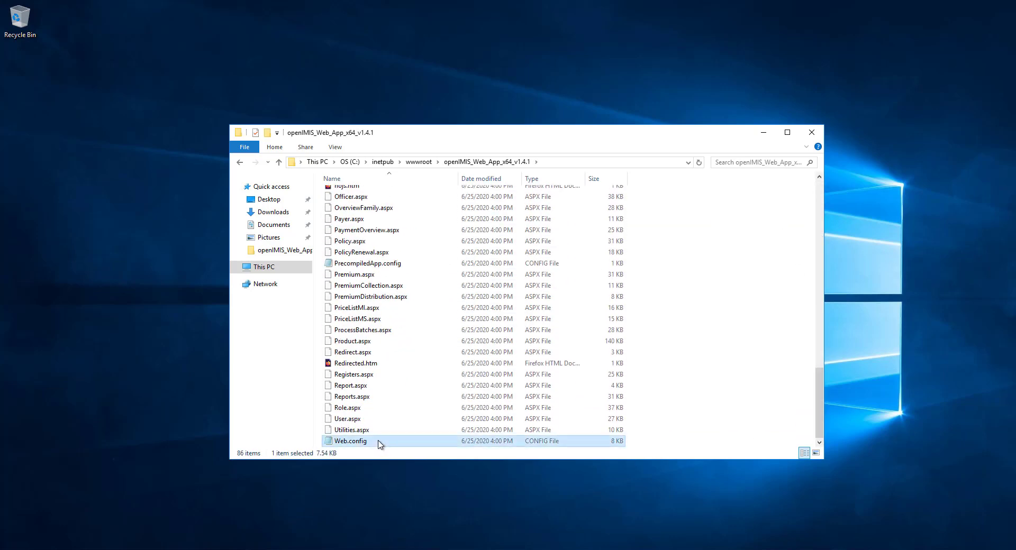
pyautogui.doubleClick(379, 443)
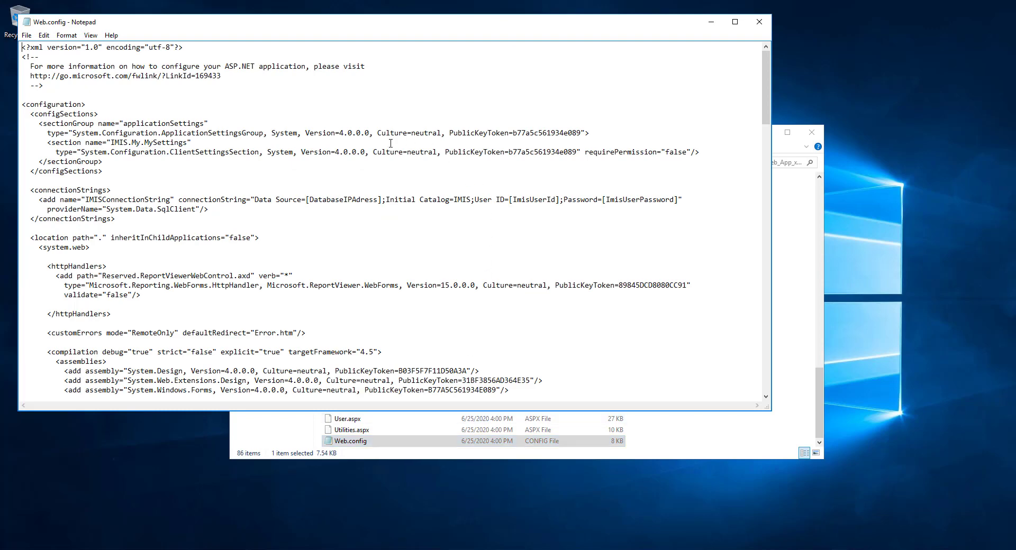
# In the IMISConnectionString, set Data Source to 127.0.0.1 and Initial Catalog to openIMIS.1.4.2, checking the database name in SQL Server Management Studio
pyautogui.moveTo(307, 199); pyautogui.dragTo(380, 201)
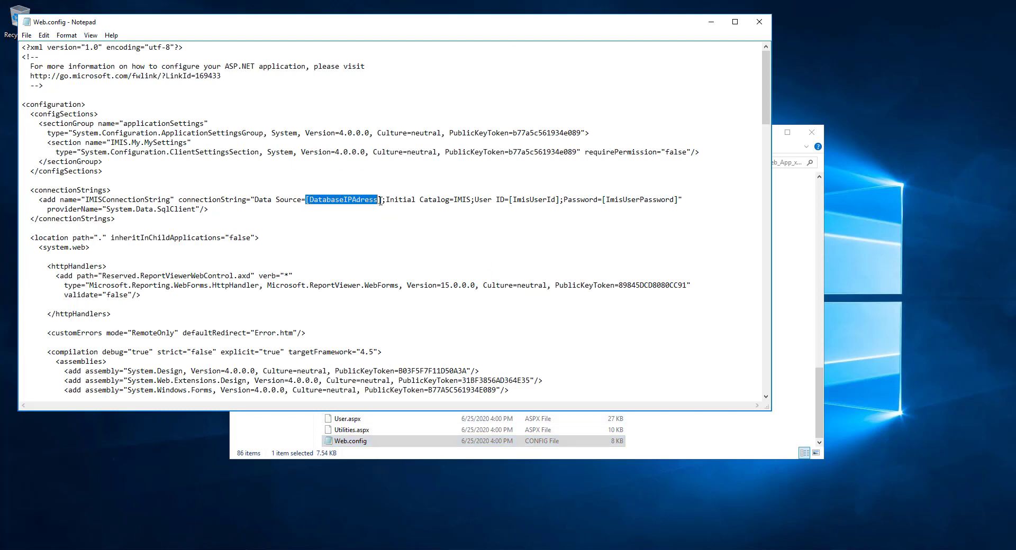
pyautogui.write('127.0.0.1')
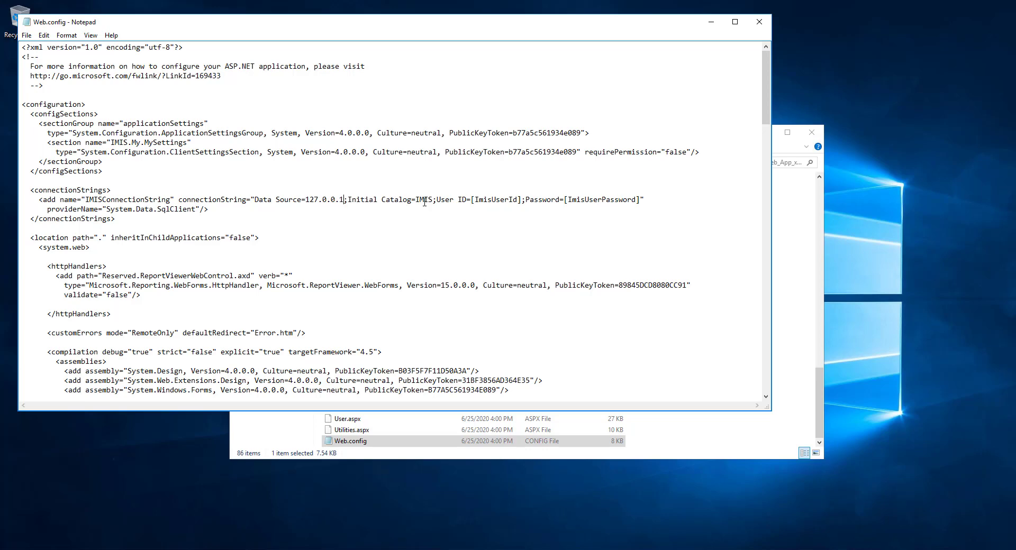
pyautogui.click(218, 549)
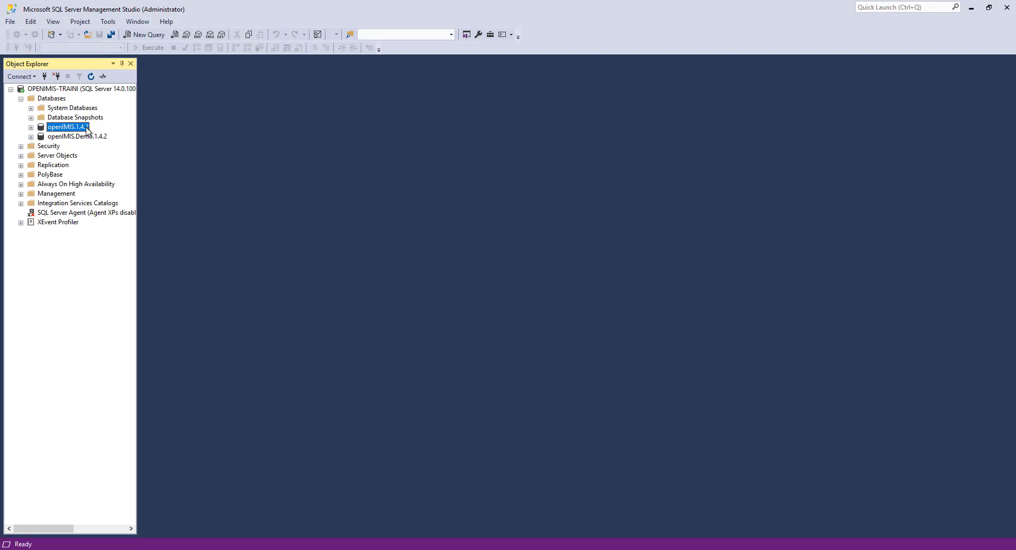
pyautogui.click(972, 8)
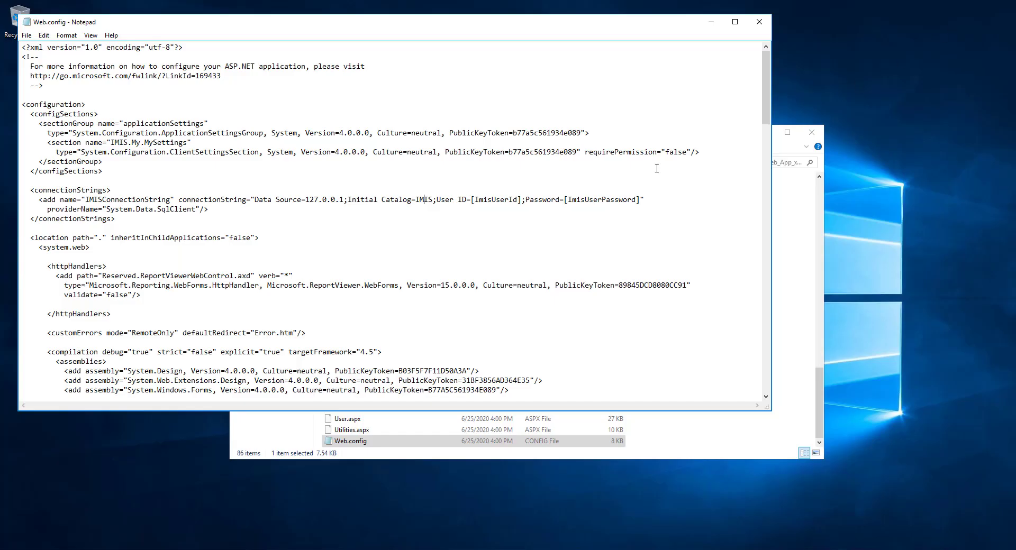
pyautogui.press('Right')
pyautogui.press('Right')
pyautogui.press('BackSpace')
pyautogui.press('BackSpace')
pyautogui.press('BackSpace')
pyautogui.press('BackSpace')
pyautogui.write('openIMIS.1.4.2')
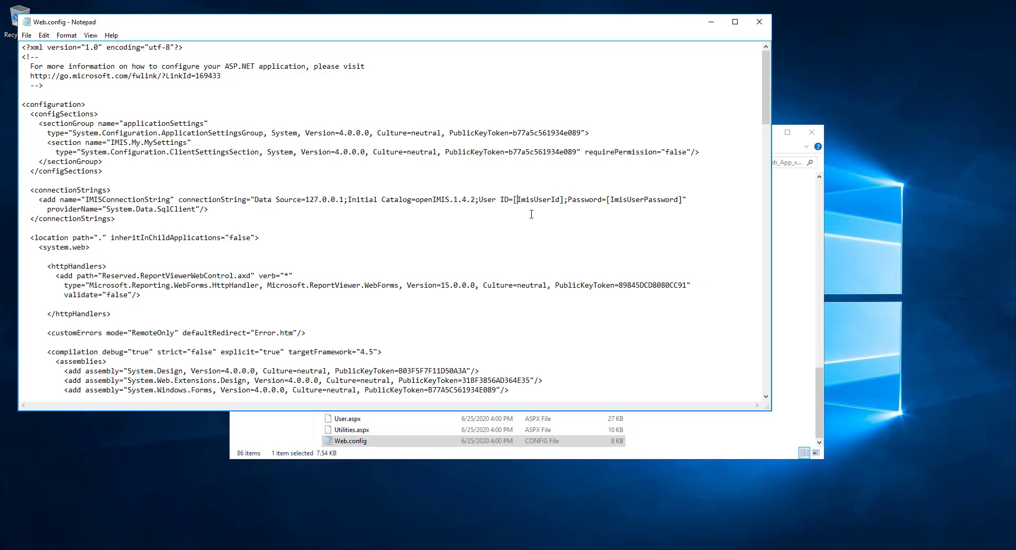
# In the IMISConnectionString, set User ID to ImisUser, checking the login name under the Security logins in SQL Server Management Studio
pyautogui.click(248, 549)
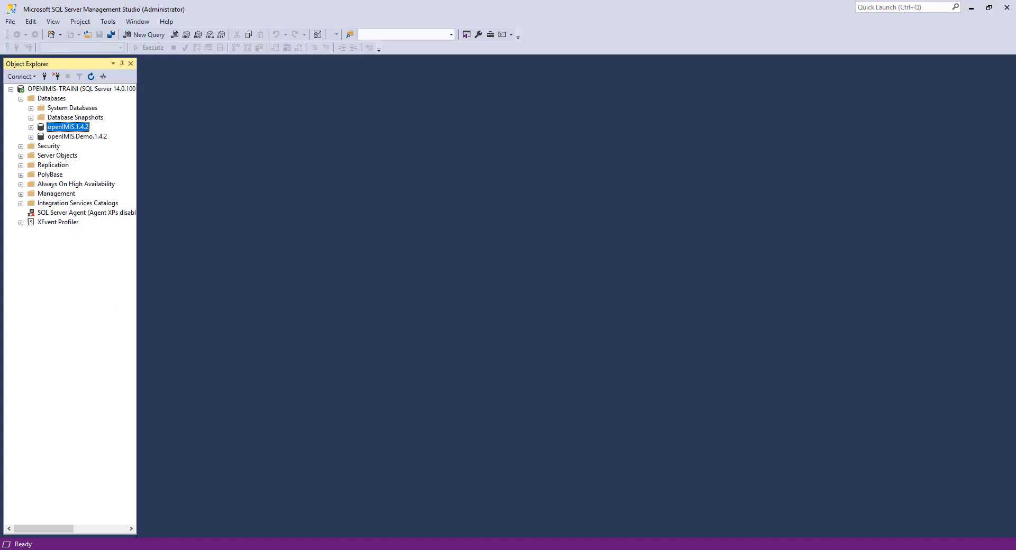
pyautogui.click(20, 146)
pyautogui.click(30, 155)
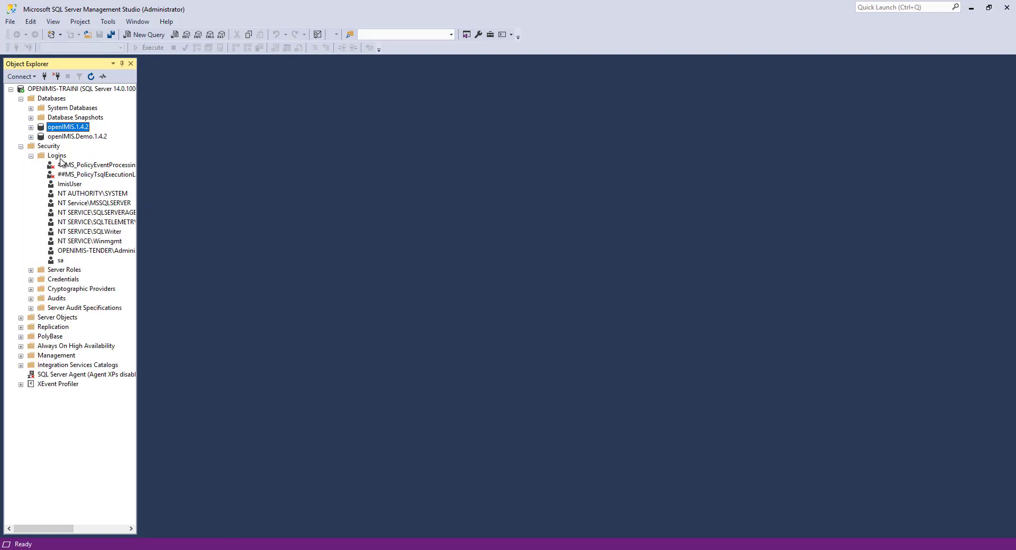
pyautogui.click(67, 184)
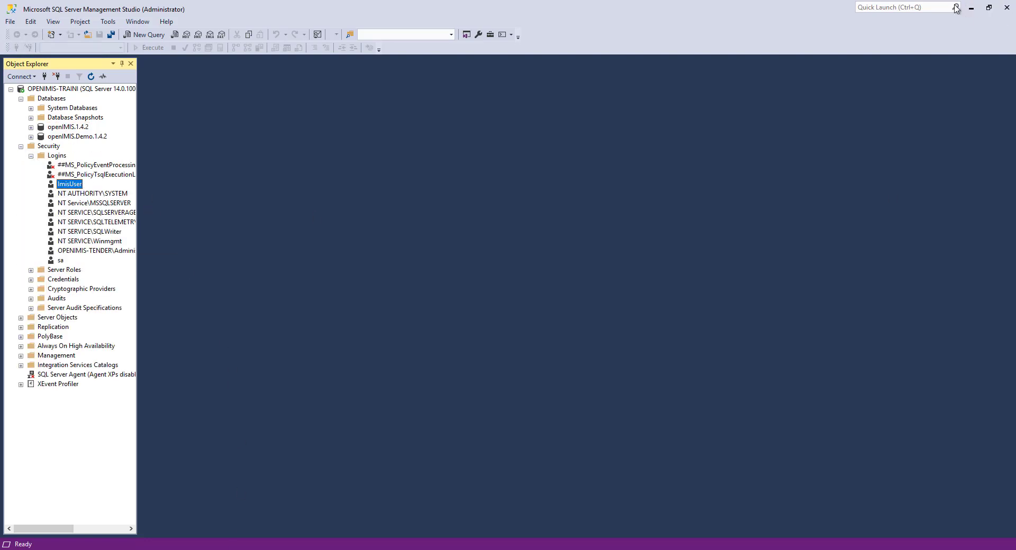
pyautogui.click(972, 8)
pyautogui.press('Delete')
pyautogui.press('Delete')
pyautogui.press('Delete')
pyautogui.press('Delete')
pyautogui.press('Delete')
pyautogui.press('Delete')
pyautogui.press('Delete')
pyautogui.press('Delete')
pyautogui.press('Delete')
pyautogui.press('Delete')
pyautogui.press('Delete')
pyautogui.press('Delete')
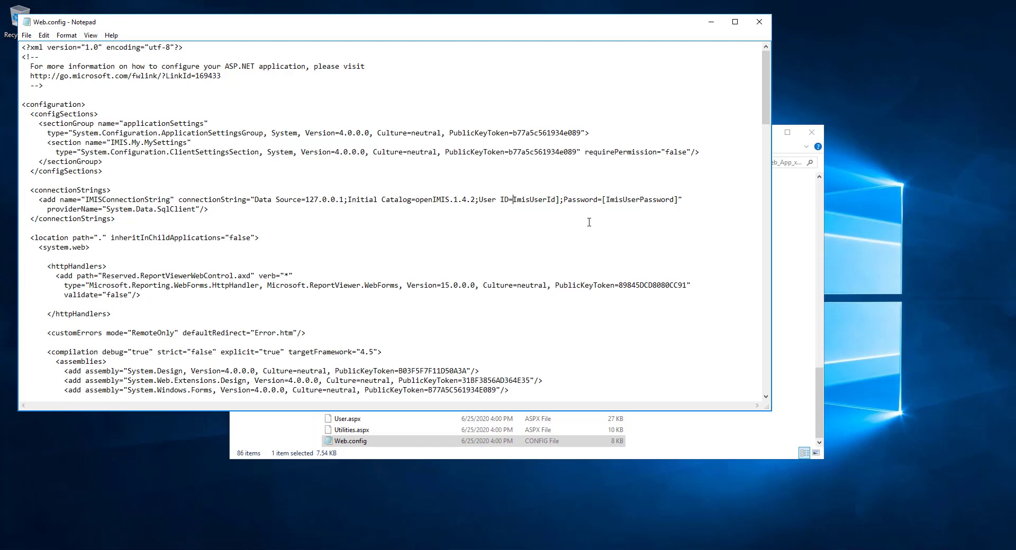
pyautogui.write('ImisUser')
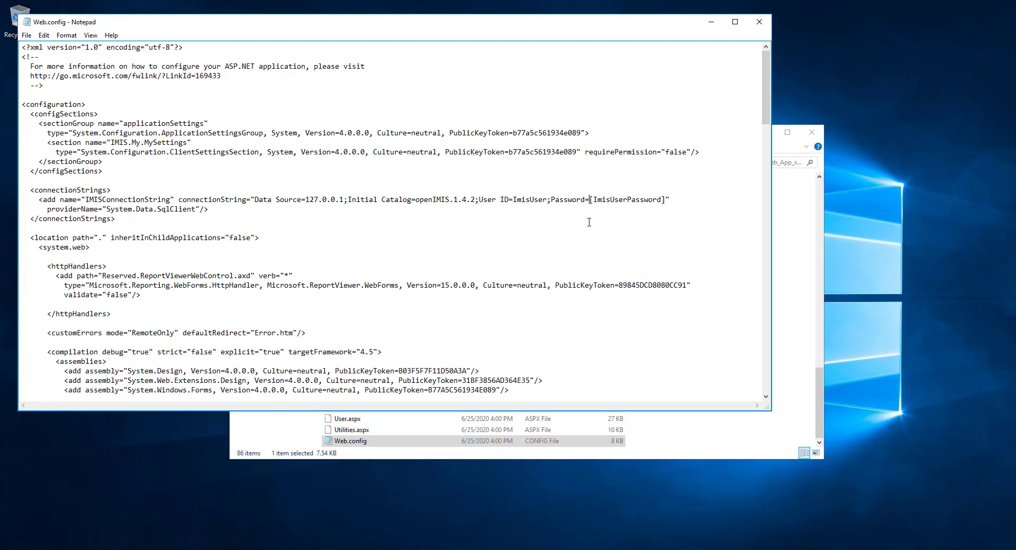
# Replace the password placeholder in the IMISConnectionString with the copied database user password, then save and close Web.config
pyautogui.hotkey('shift', 'End')
pyautogui.hotkey('shift', 'Left')
pyautogui.hotkey('ctrl', 'v')
pyautogui.click(760, 22)
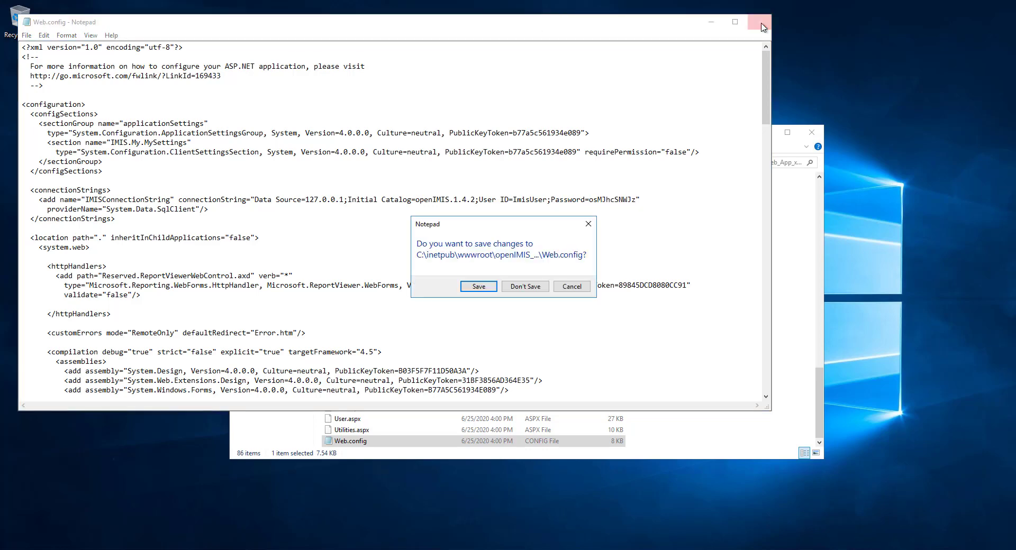
pyautogui.click(479, 288)
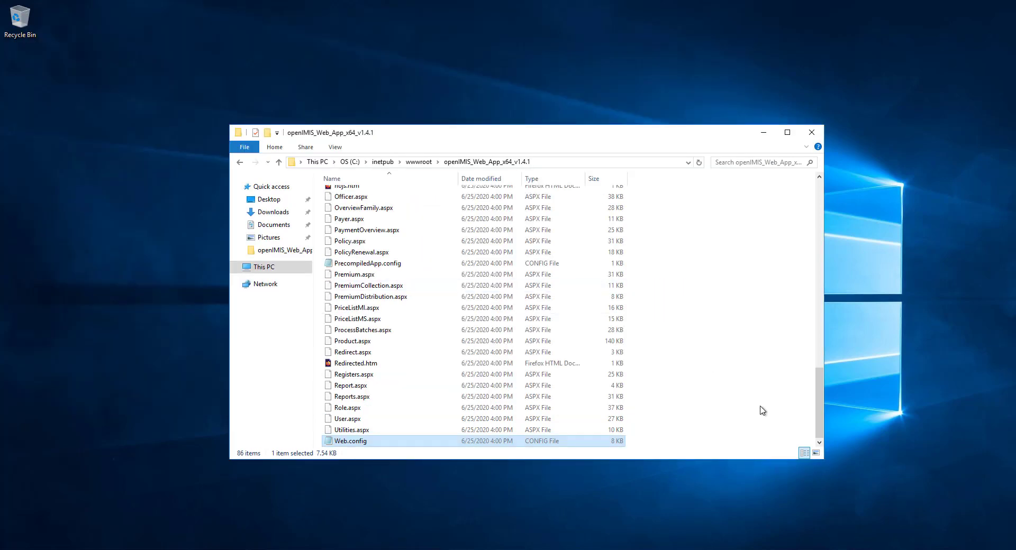
# Select the Archive, Extracts, FromPhone, Images and Workspace folders together in the web application folder
pyautogui.moveTo(823, 409); pyautogui.dragTo(823, 194)
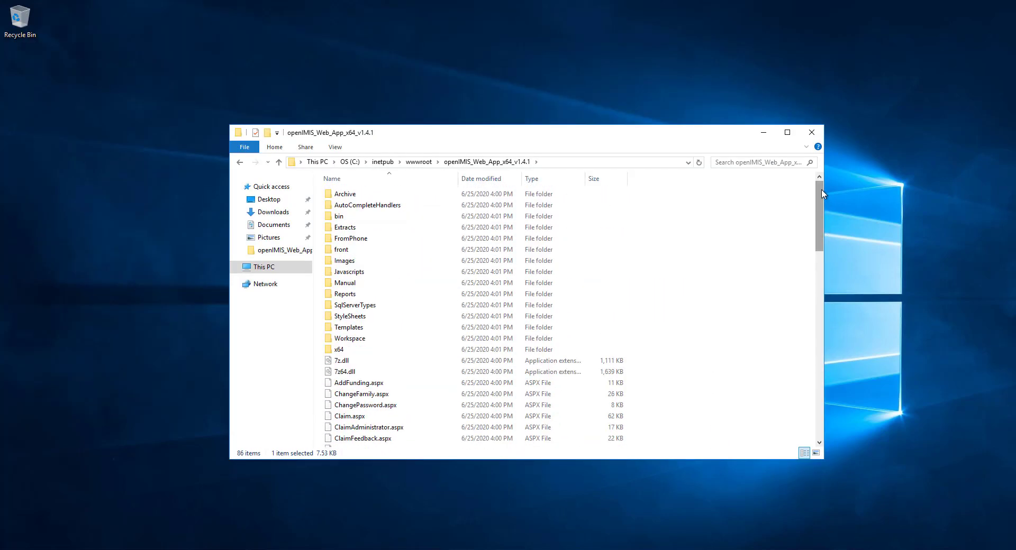
pyautogui.click(346, 196)
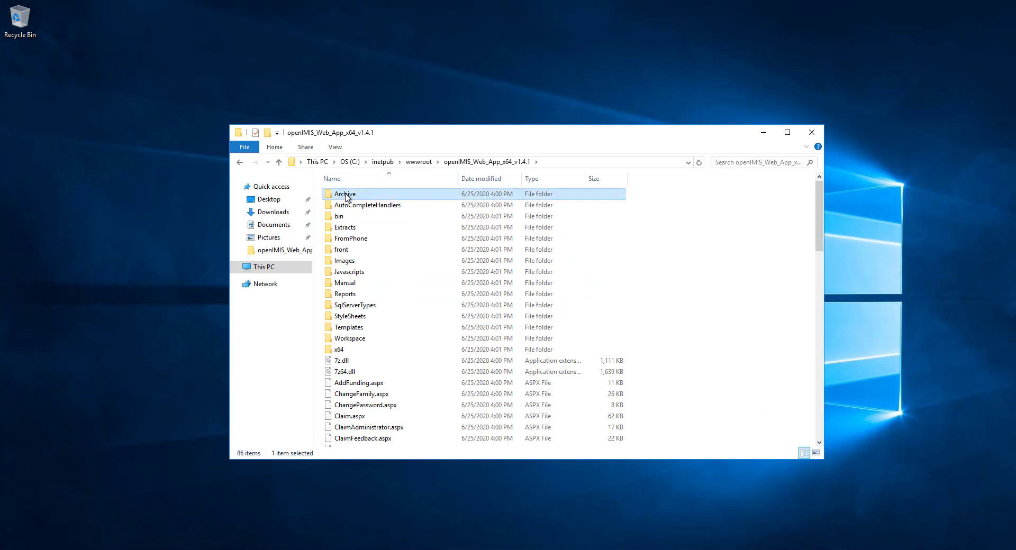
pyautogui.keyDown('ctrl'); pyautogui.click(364, 228); pyautogui.keyUp('ctrl')
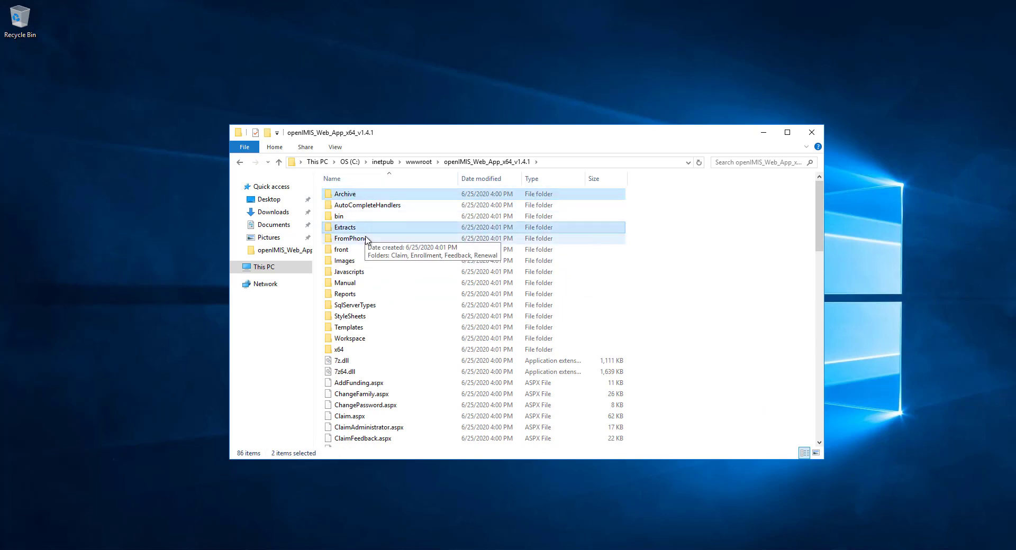
pyautogui.keyDown('ctrl'); pyautogui.click(366, 242); pyautogui.keyUp('ctrl')
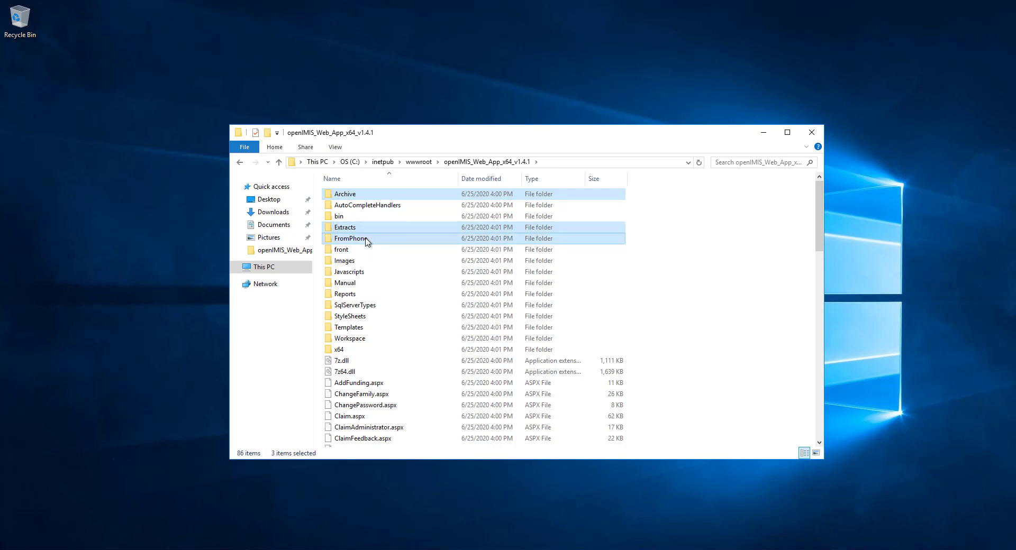
pyautogui.keyDown('ctrl'); pyautogui.click(372, 264); pyautogui.keyUp('ctrl')
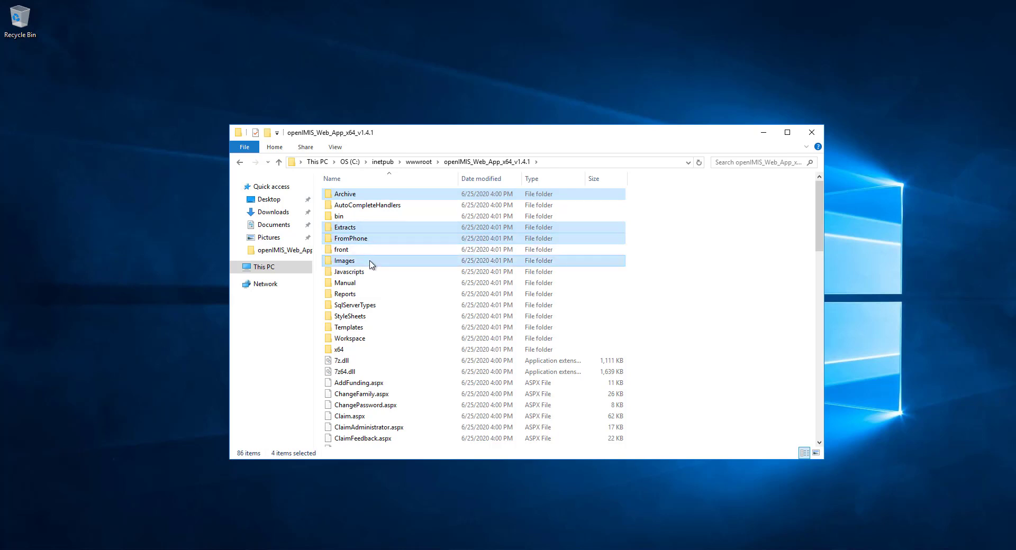
pyautogui.keyDown('ctrl'); pyautogui.click(375, 341); pyautogui.keyUp('ctrl')
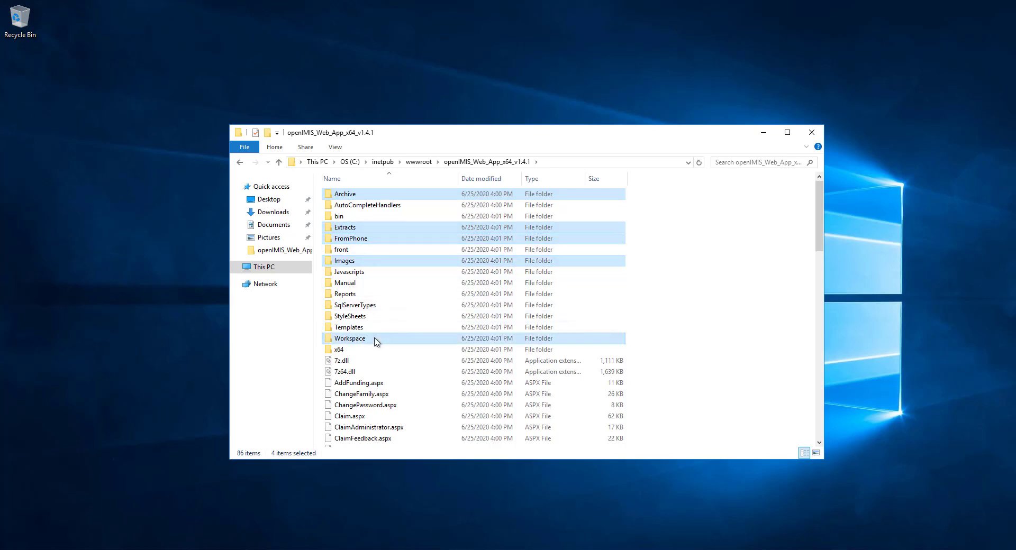
# Grant the IIS_IUSRS group Full control permission on the Archive folder
pyautogui.click(378, 197)
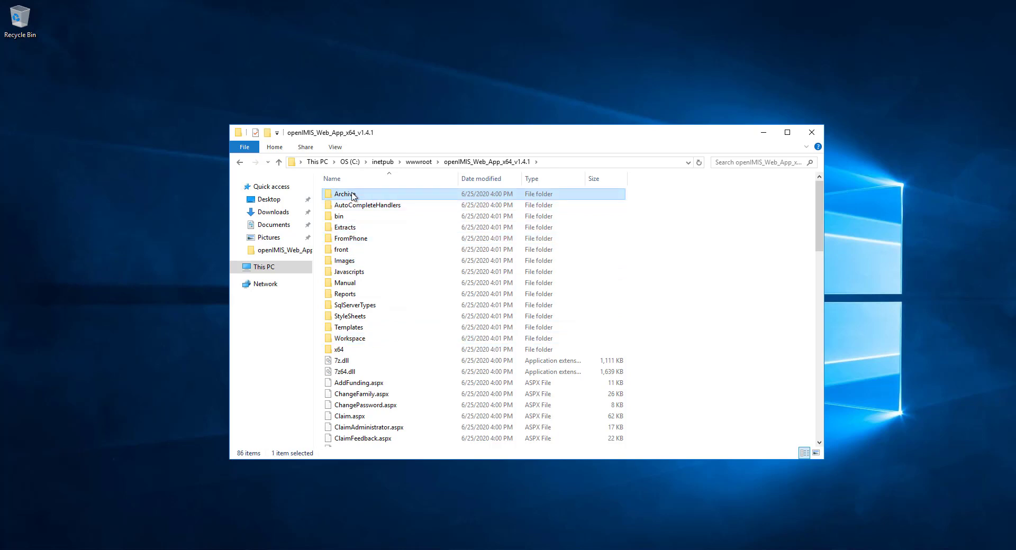
pyautogui.rightClick(352, 194)
pyautogui.click(422, 384)
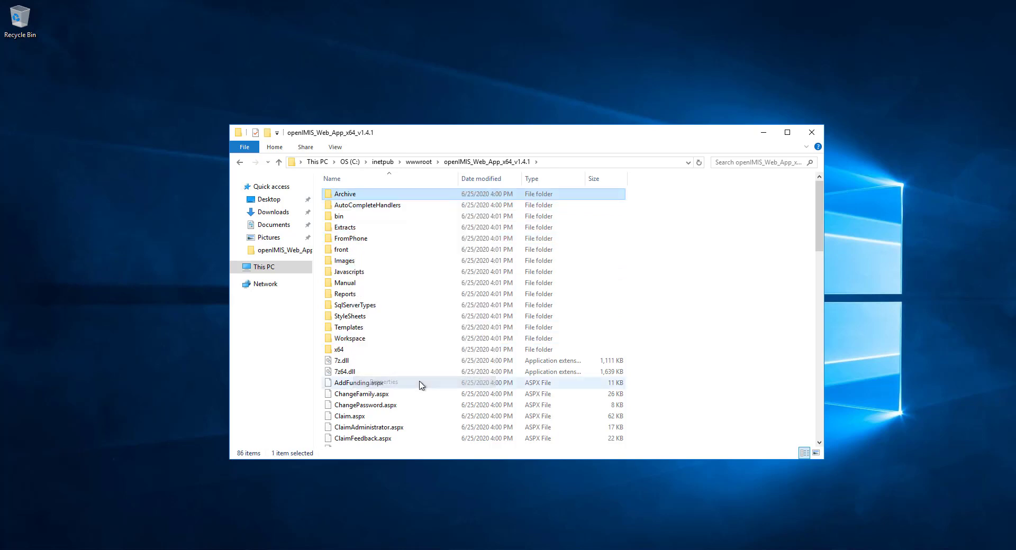
pyautogui.click(424, 218)
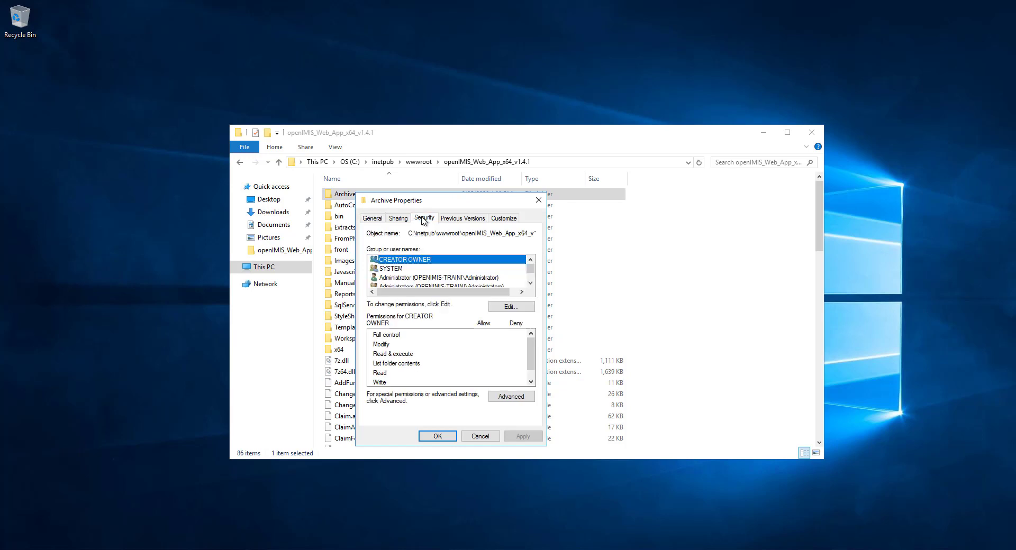
pyautogui.click(510, 307)
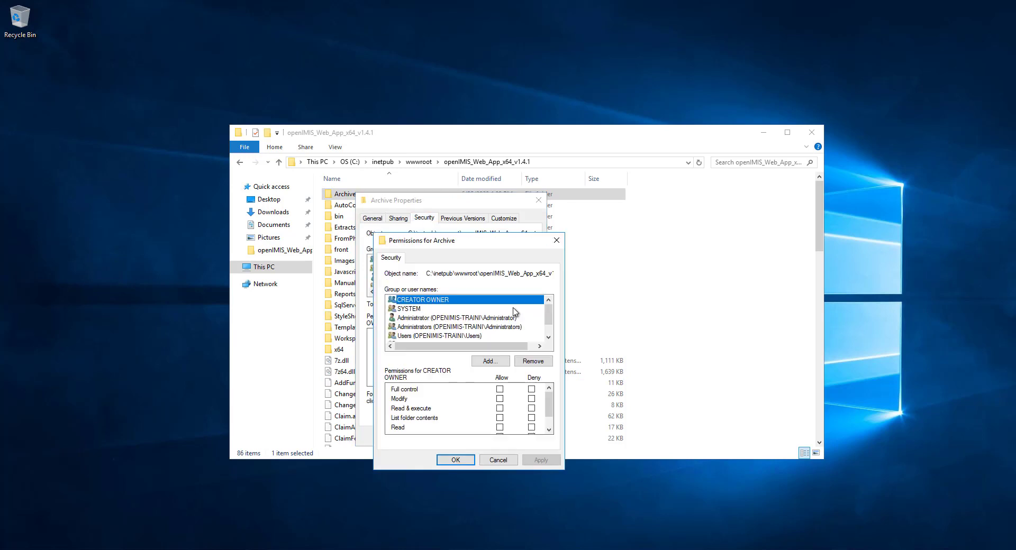
pyautogui.scroll(-1, 548, 317)
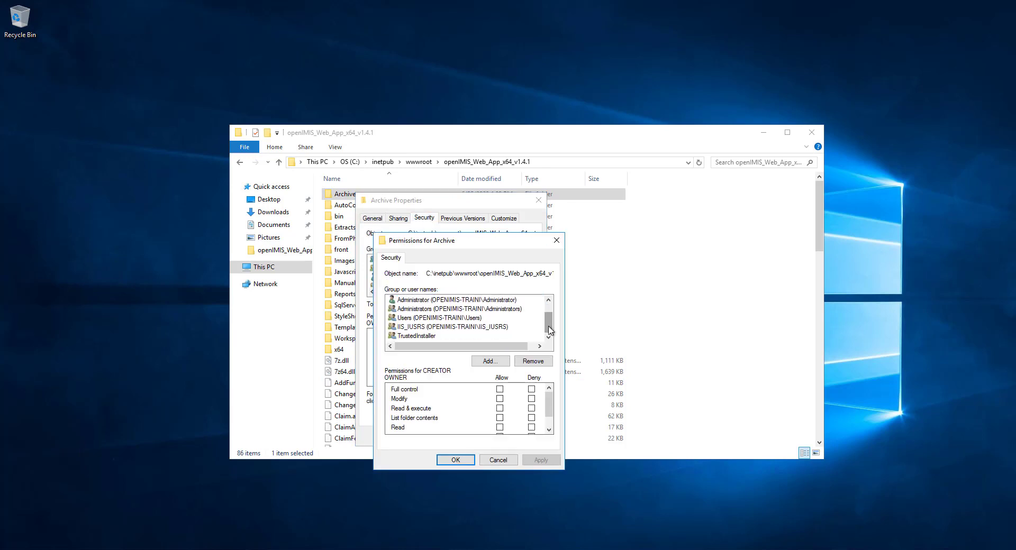
pyautogui.click(505, 327)
pyautogui.click(499, 389)
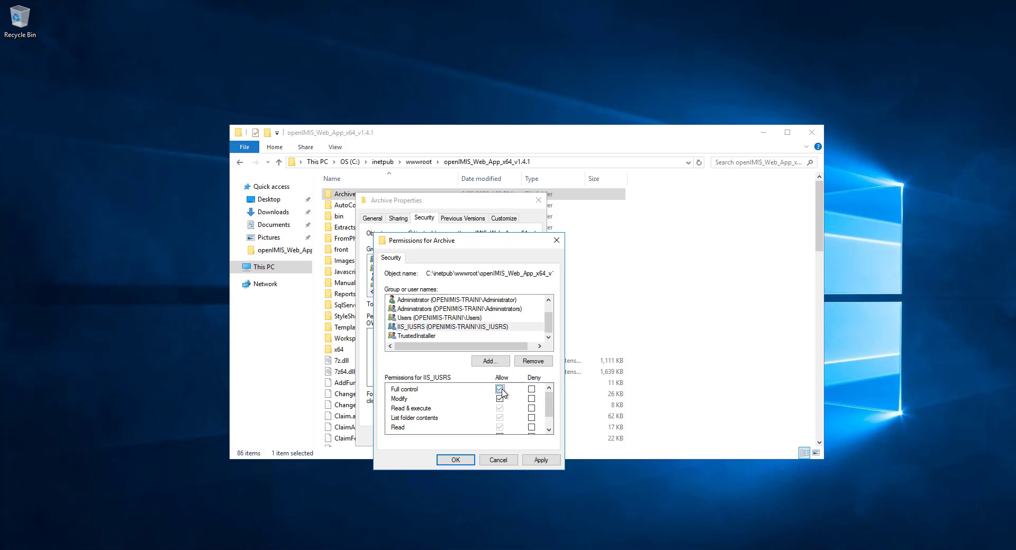
pyautogui.click(541, 460)
pyautogui.click(456, 460)
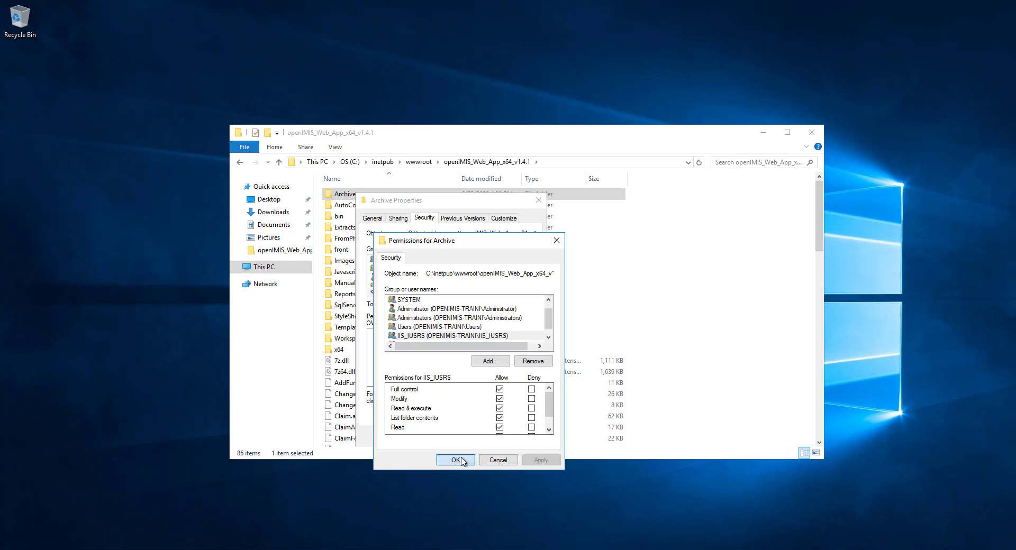
pyautogui.click(447, 439)
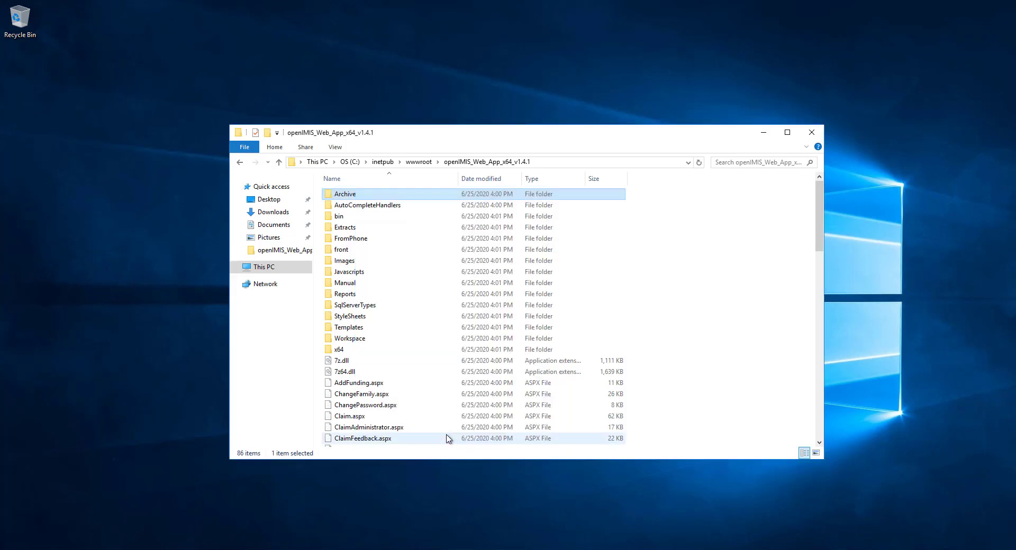
# Grant the IIS_IUSRS group Full control permission on the Extracts folder
pyautogui.click(373, 229)
pyautogui.rightClick(372, 228)
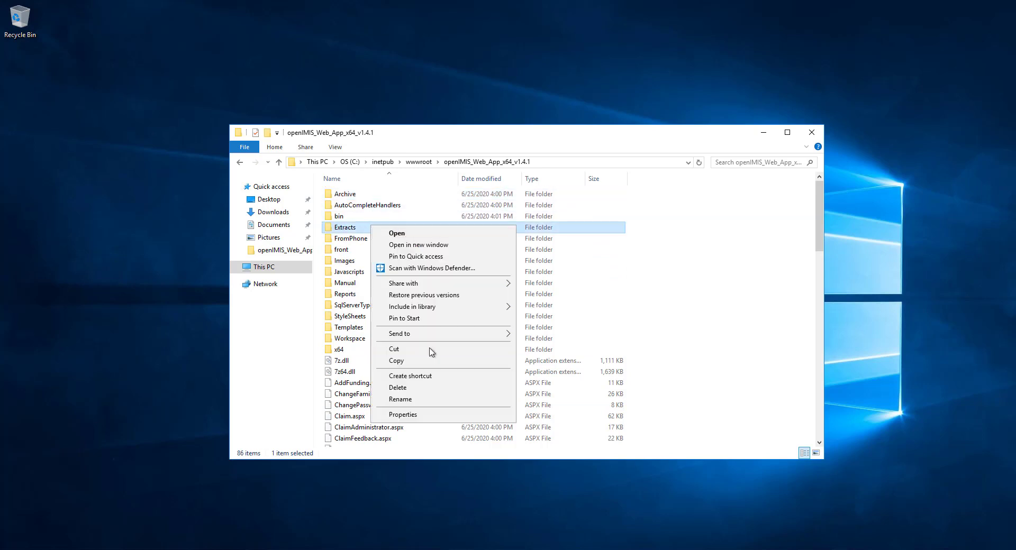
pyautogui.click(402, 415)
pyautogui.click(443, 251)
pyautogui.click(525, 339)
pyautogui.moveTo(566, 357); pyautogui.dragTo(561, 373)
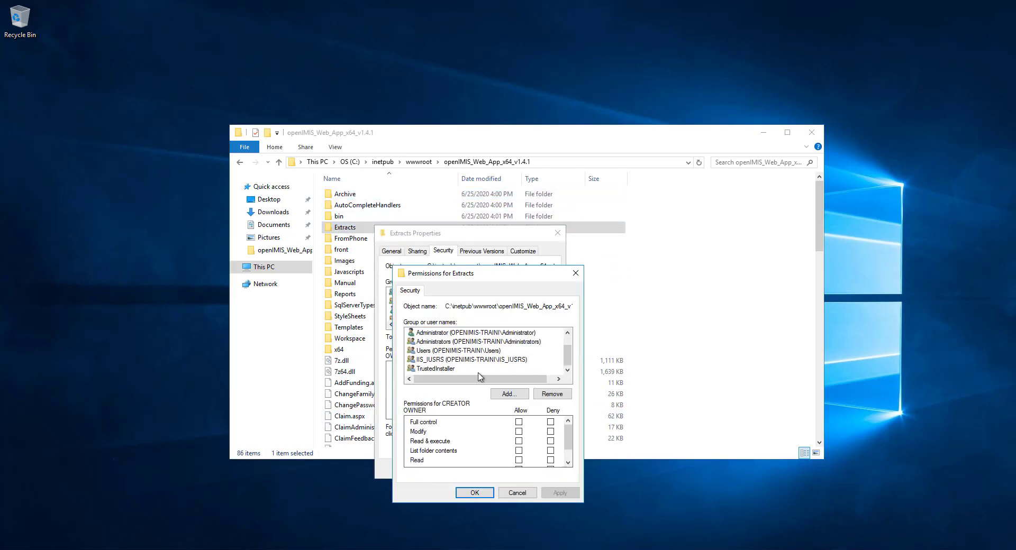
pyautogui.click(495, 360)
pyautogui.click(518, 422)
pyautogui.click(560, 494)
pyautogui.click(475, 494)
pyautogui.click(482, 469)
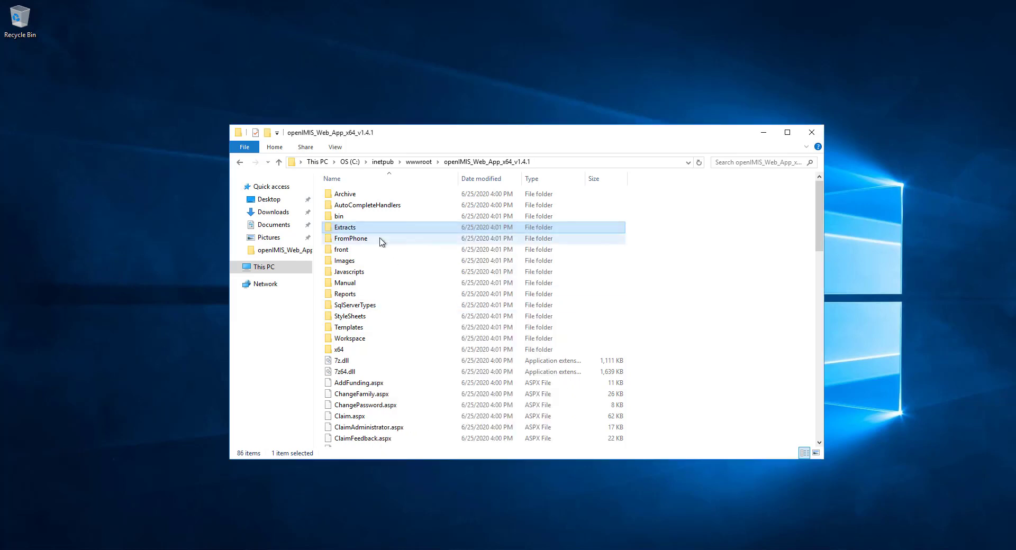
# Grant the IIS_IUSRS group Full control permission on the FromPhone folder
pyautogui.rightClick(381, 240)
pyautogui.click(440, 419)
pyautogui.click(452, 264)
pyautogui.click(516, 309)
pyautogui.moveTo(558, 316); pyautogui.dragTo(558, 328)
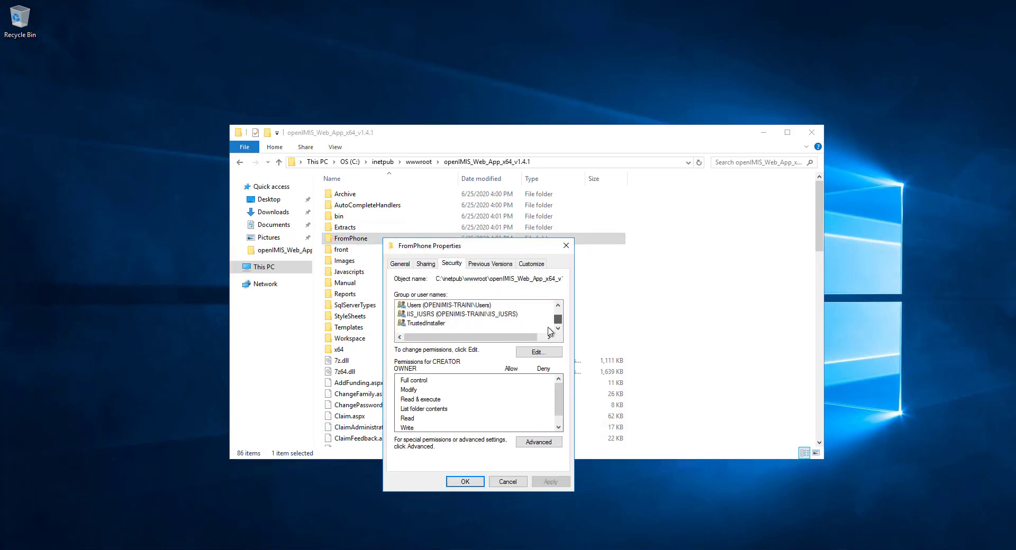
pyautogui.click(516, 316)
pyautogui.click(539, 352)
pyautogui.click(576, 383)
pyautogui.click(480, 372)
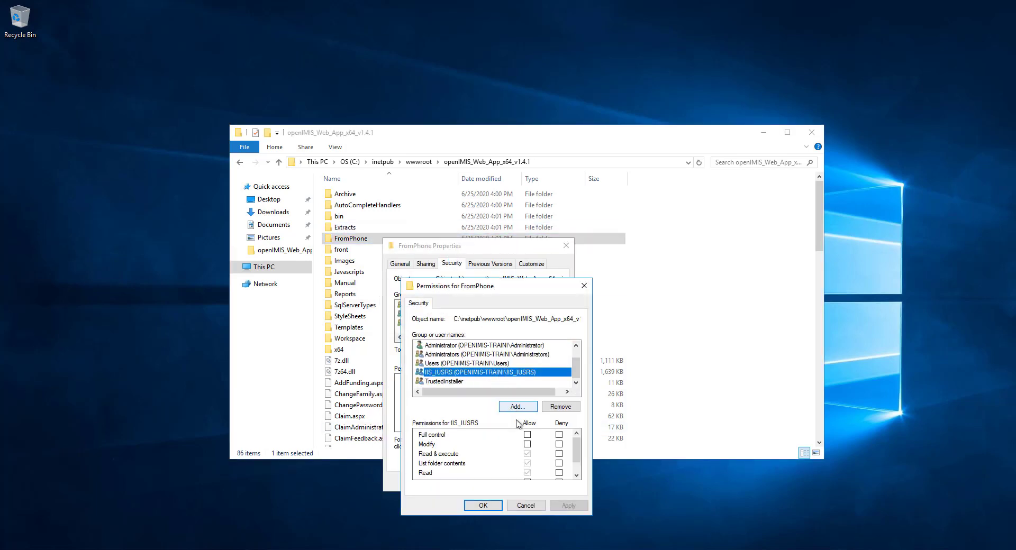
pyautogui.click(527, 435)
pyautogui.click(483, 505)
pyautogui.click(466, 485)
# Grant the IIS_IUSRS group Full control permission on the Images folder
pyautogui.rightClick(365, 260)
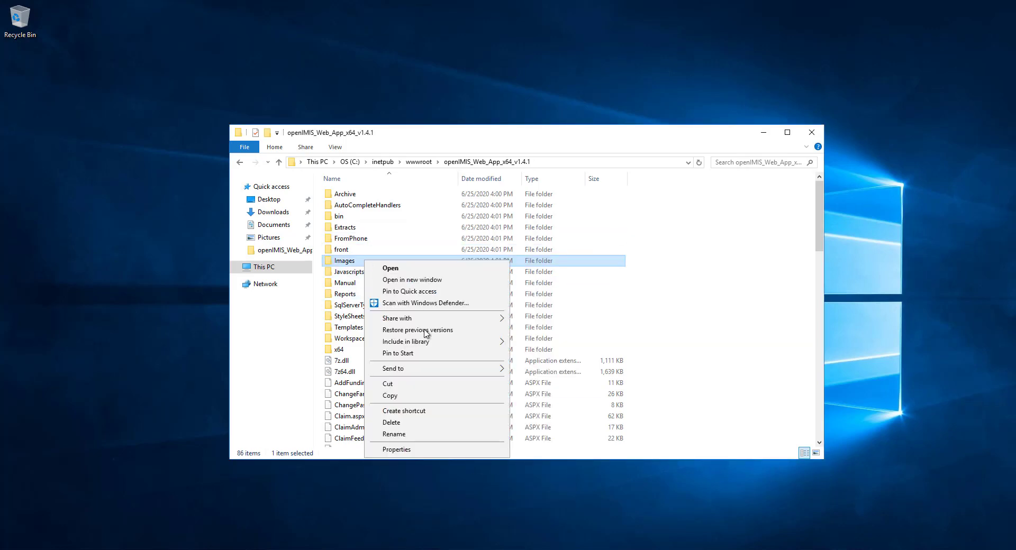
pyautogui.click(431, 456)
pyautogui.click(437, 285)
pyautogui.click(534, 377)
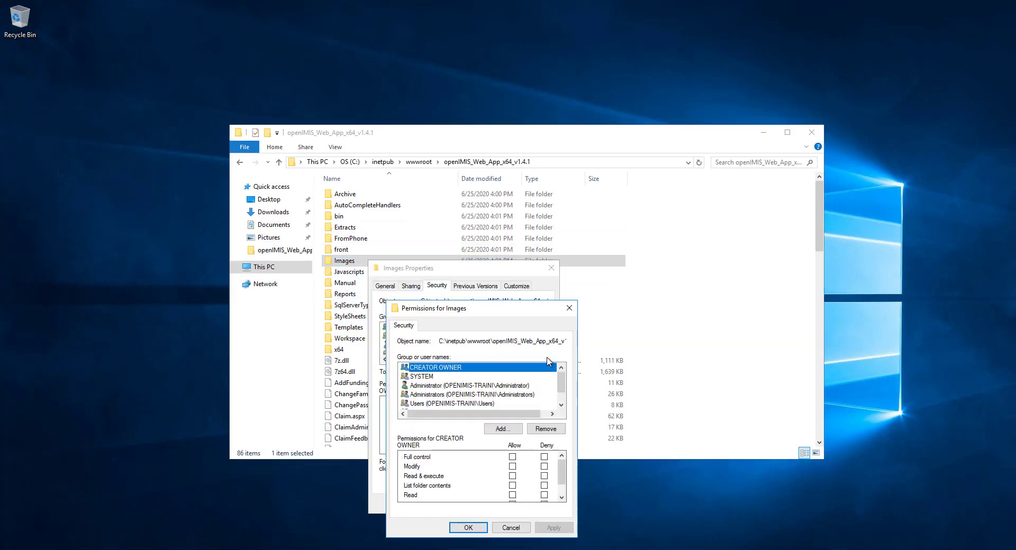
pyautogui.click(562, 404)
pyautogui.click(502, 396)
pyautogui.click(512, 457)
pyautogui.click(467, 528)
pyautogui.click(451, 504)
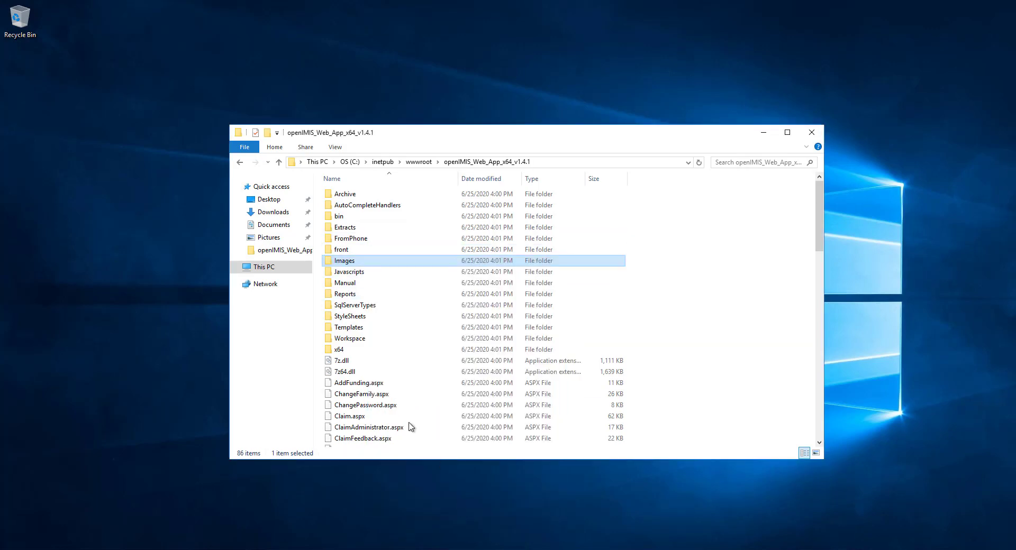
# Grant the IIS_IUSRS group Full control permission on the Workspace folder
pyautogui.rightClick(365, 339)
pyautogui.click(453, 530)
pyautogui.click(438, 316)
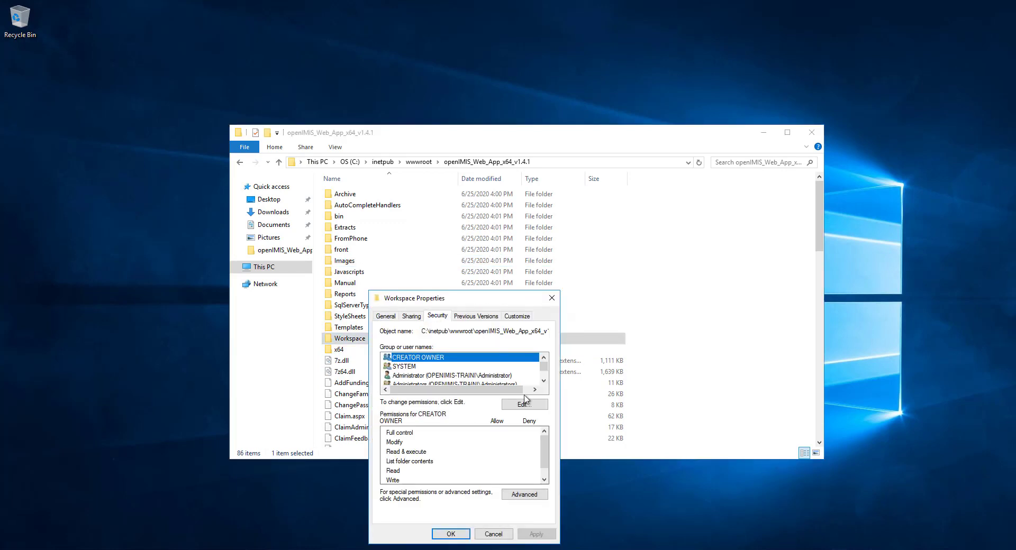
pyautogui.click(529, 403)
pyautogui.click(562, 404)
pyautogui.click(466, 401)
pyautogui.click(513, 463)
pyautogui.click(554, 534)
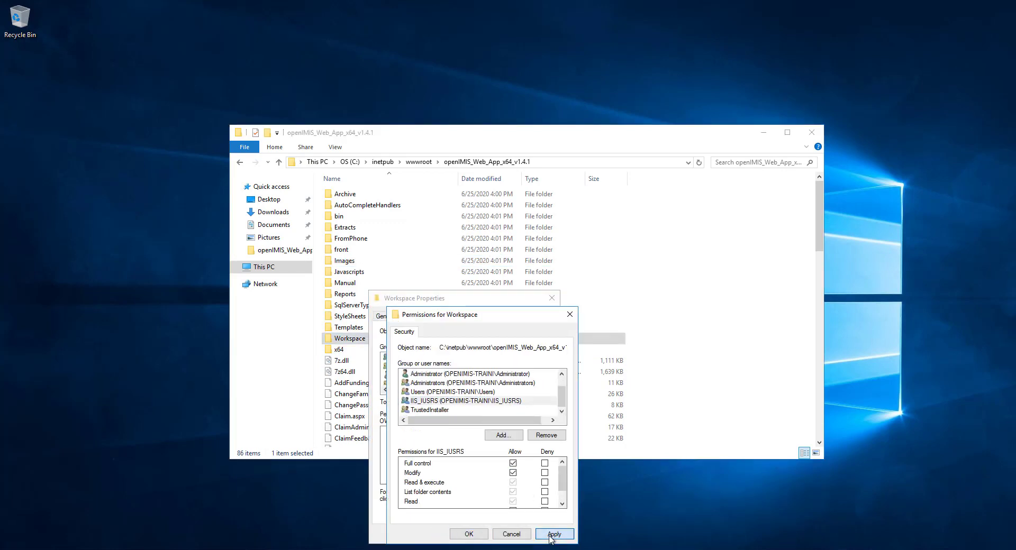
pyautogui.click(469, 534)
pyautogui.click(454, 534)
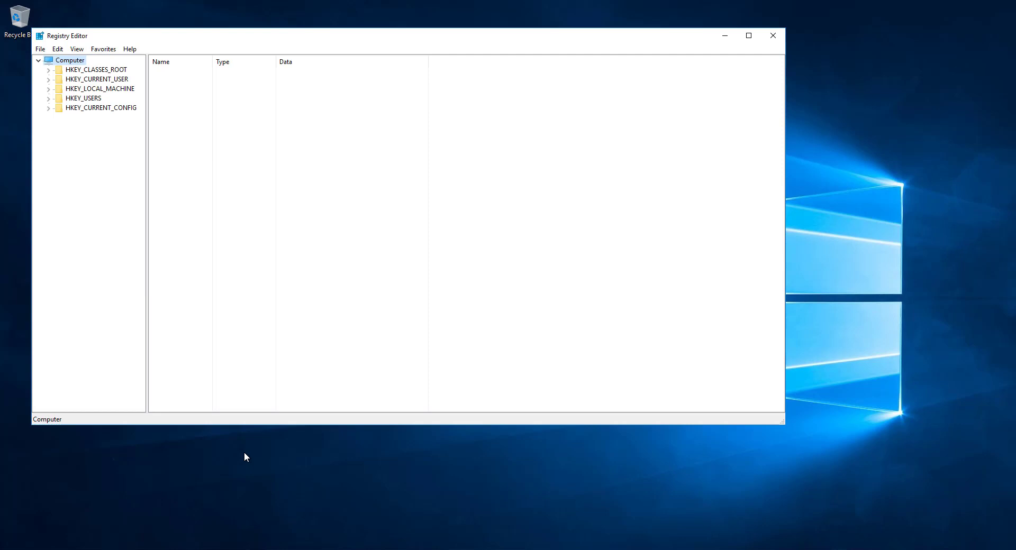
# Select the EventLog registry key under HKEY_LOCAL_MACHINE\SYSTEM\CurrentControlSet\Services
pyautogui.click(49, 89)
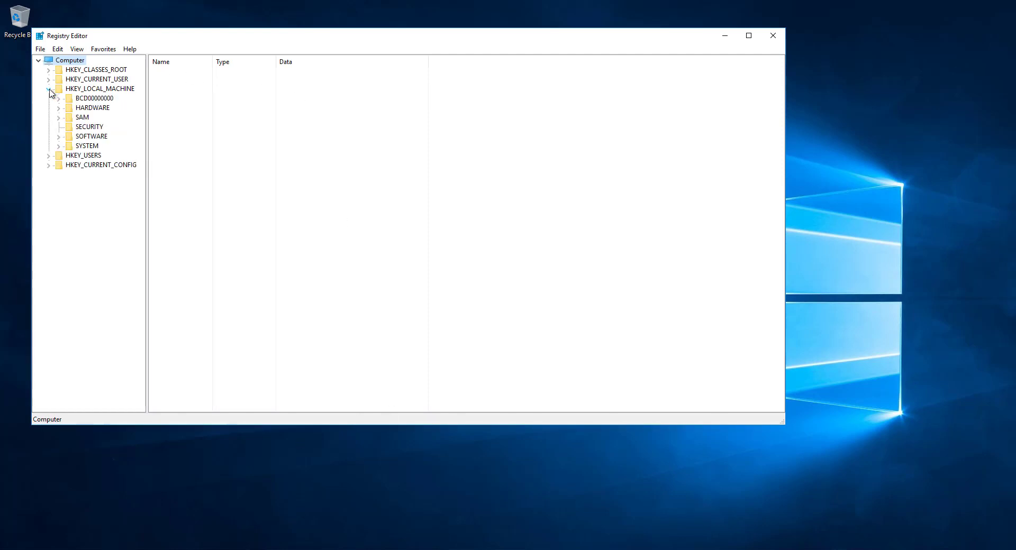
pyautogui.click(59, 147)
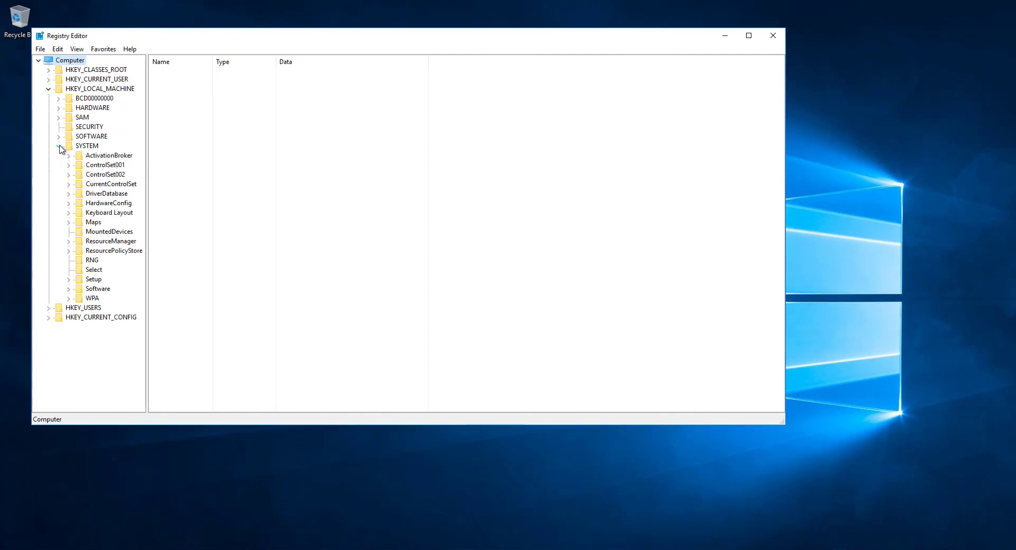
pyautogui.click(69, 185)
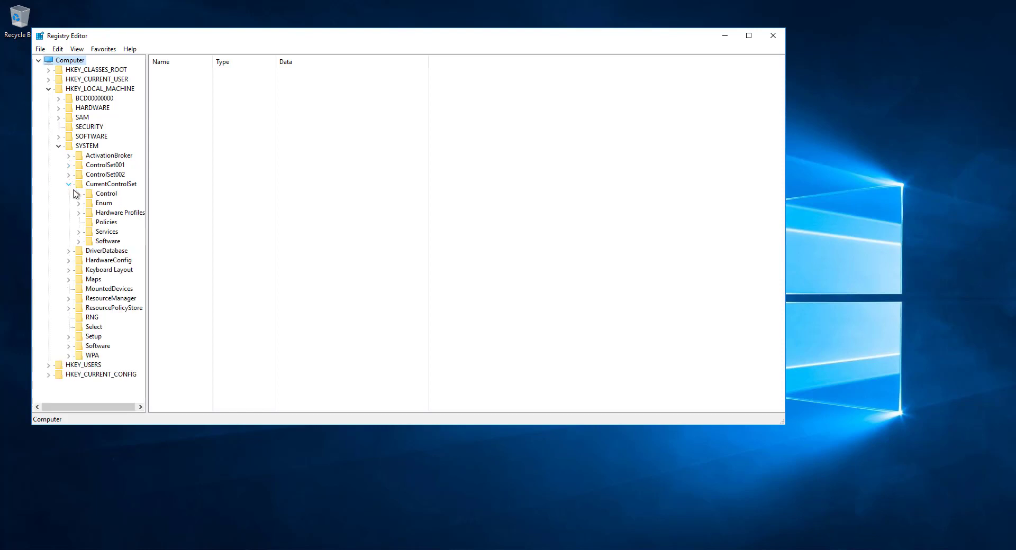
pyautogui.click(78, 232)
pyautogui.scroll(-4, 120, 272)
pyautogui.moveTo(81, 407); pyautogui.dragTo(97, 408)
pyautogui.scroll(-20, 119, 286)
pyautogui.scroll(-7, 122, 289)
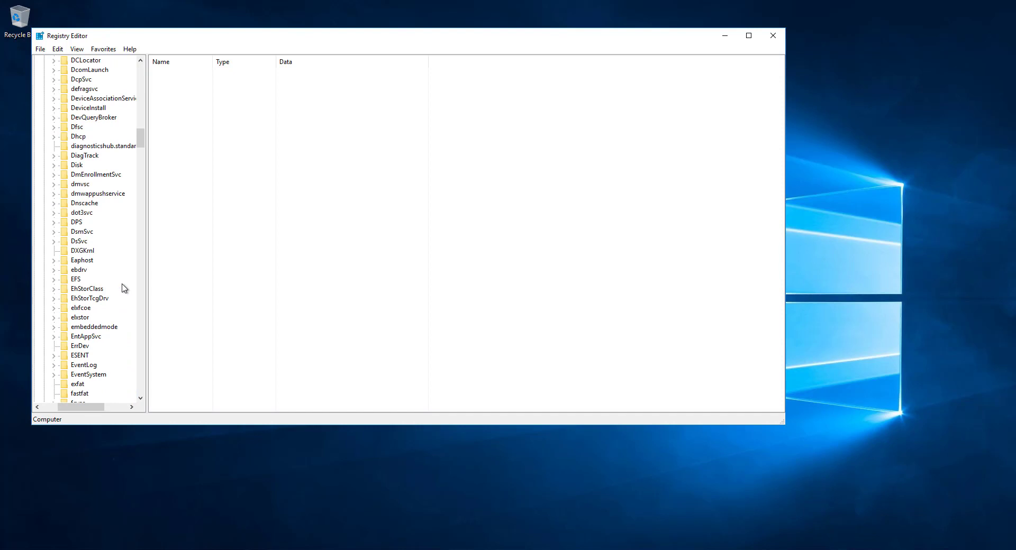
pyautogui.scroll(-4, 123, 288)
pyautogui.click(88, 251)
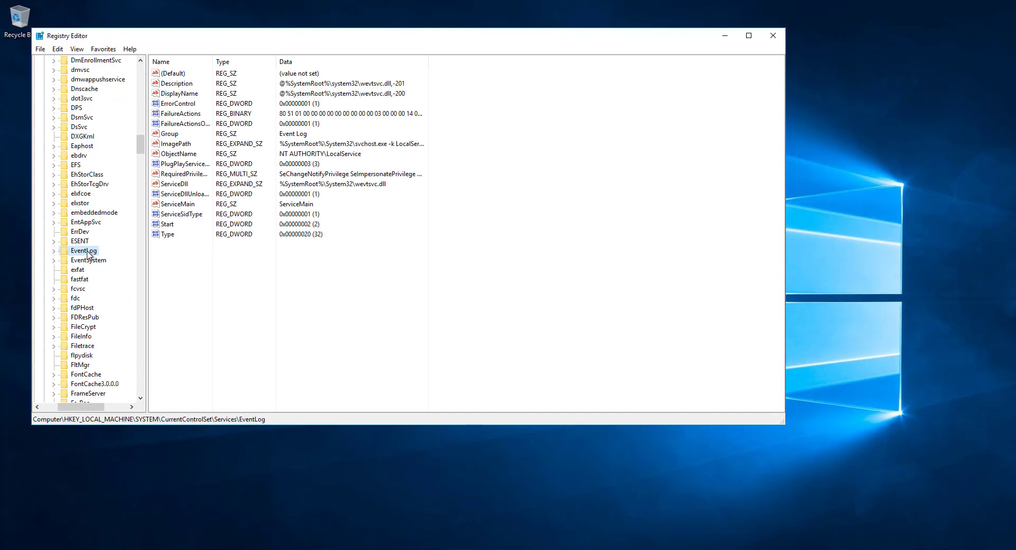
# Look up the IIS_IUSRS group and add it to the permissions of the EventLog key
pyautogui.rightClick(88, 254)
pyautogui.click(140, 336)
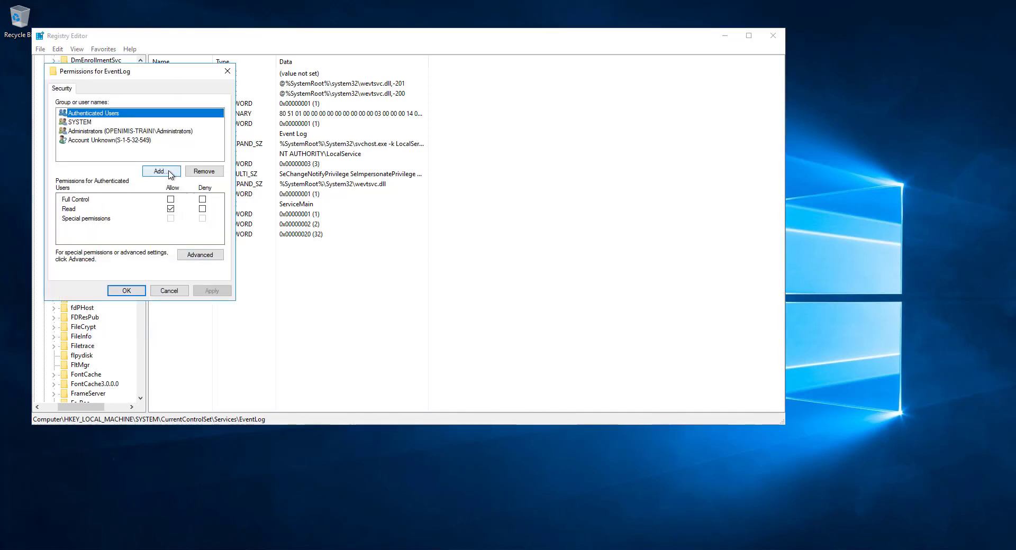
pyautogui.click(160, 171)
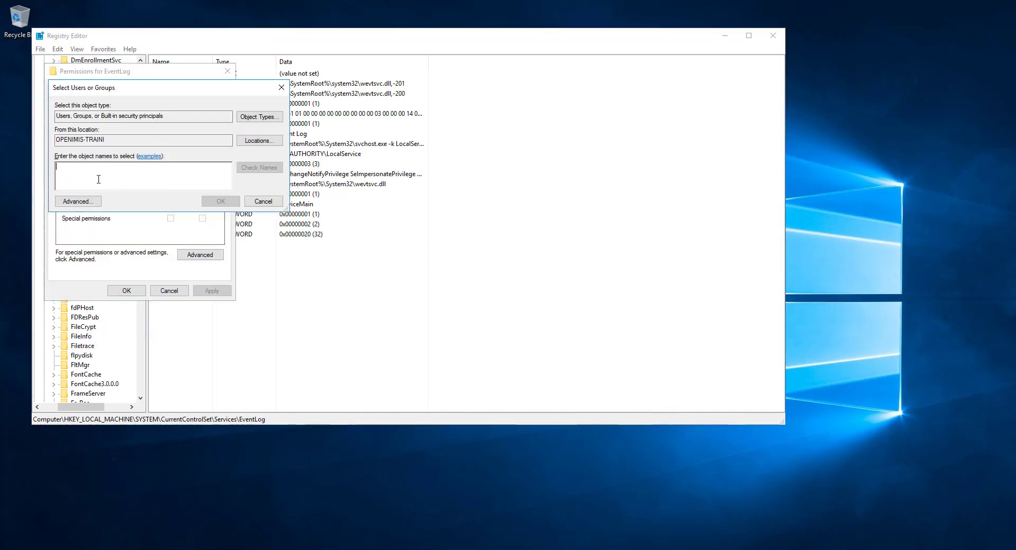
pyautogui.click(78, 201)
pyautogui.click(298, 204)
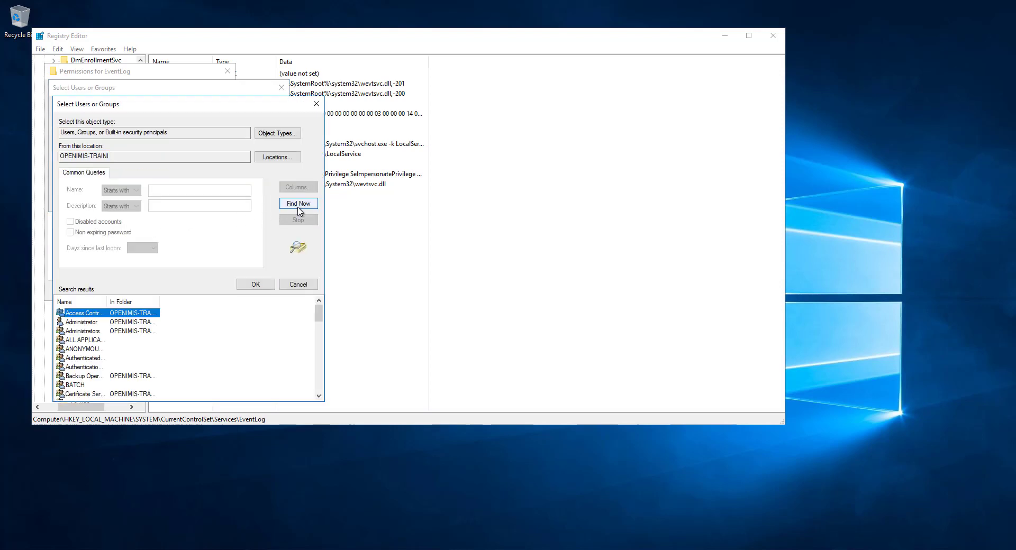
pyautogui.scroll(-5, 117, 360)
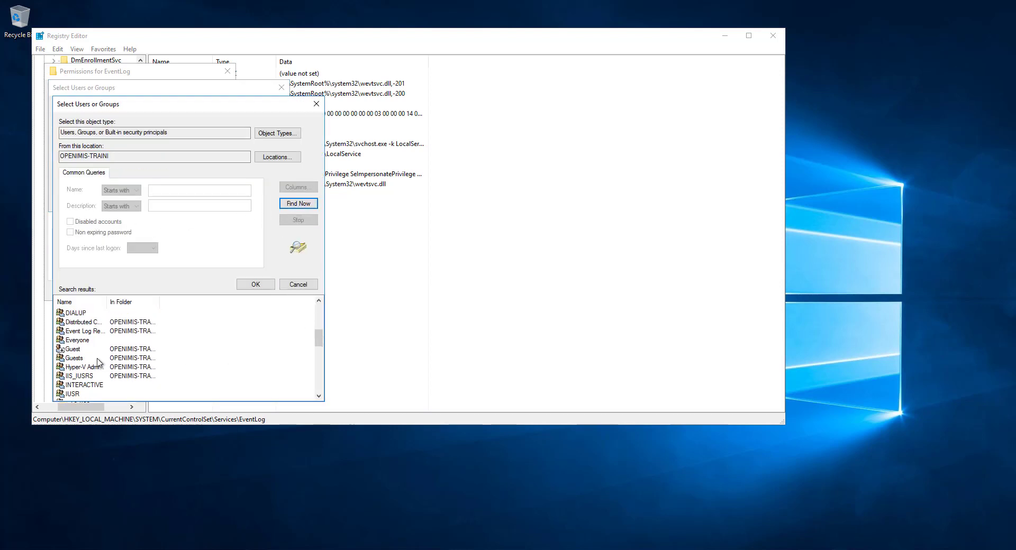
pyautogui.click(79, 348)
pyautogui.click(256, 284)
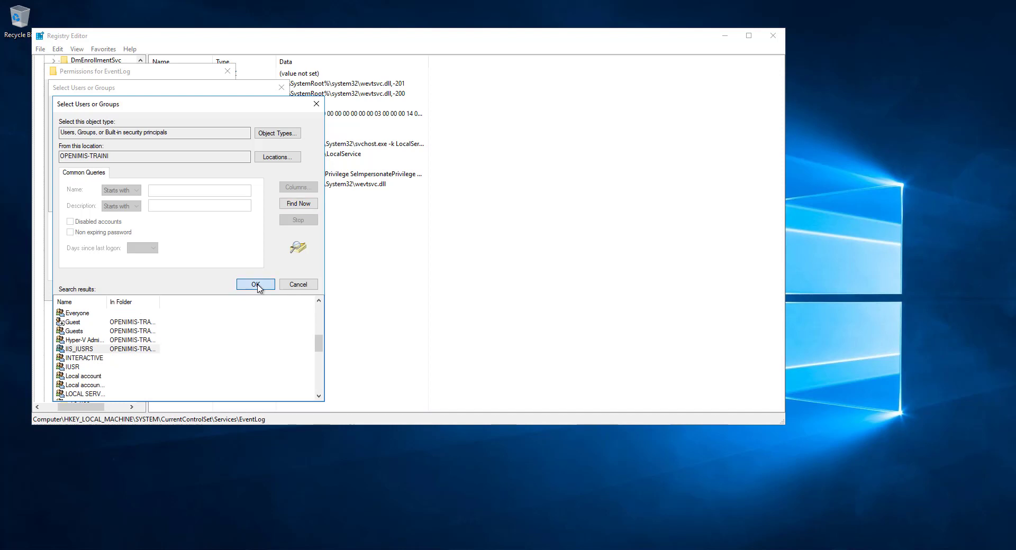
pyautogui.click(229, 209)
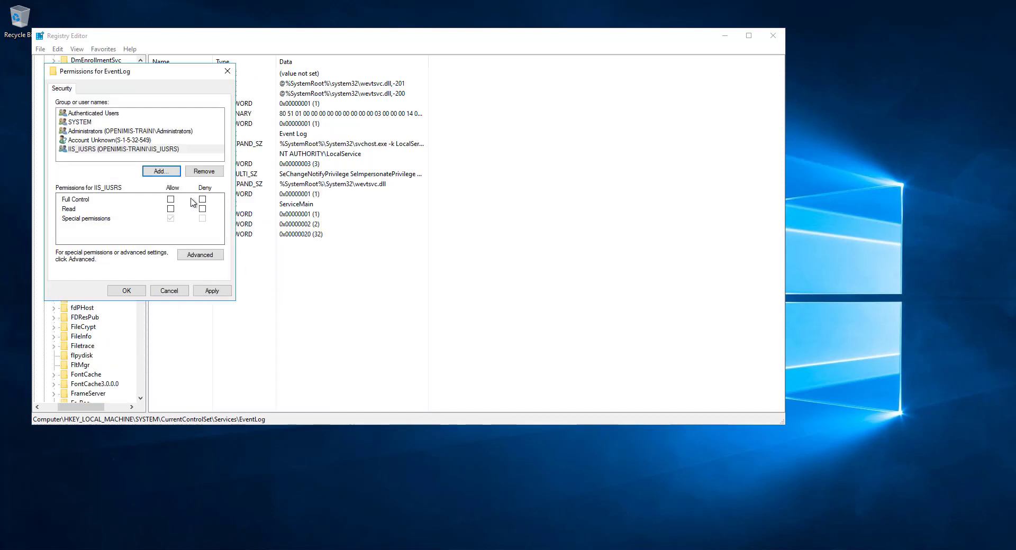
# Allow Full Control for IIS_IUSRS on the EventLog key and apply the permissions
pyautogui.click(171, 200)
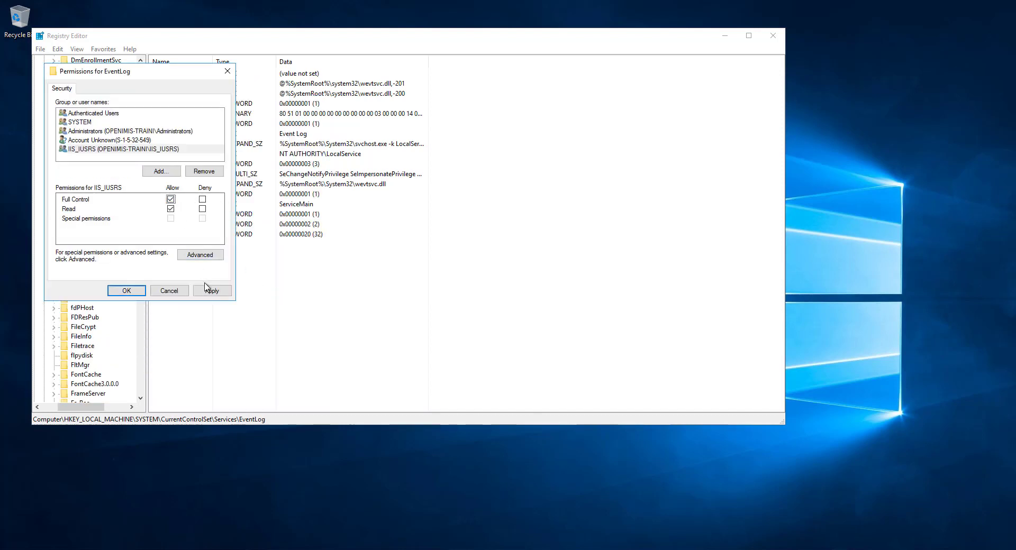
pyautogui.click(212, 291)
pyautogui.click(127, 290)
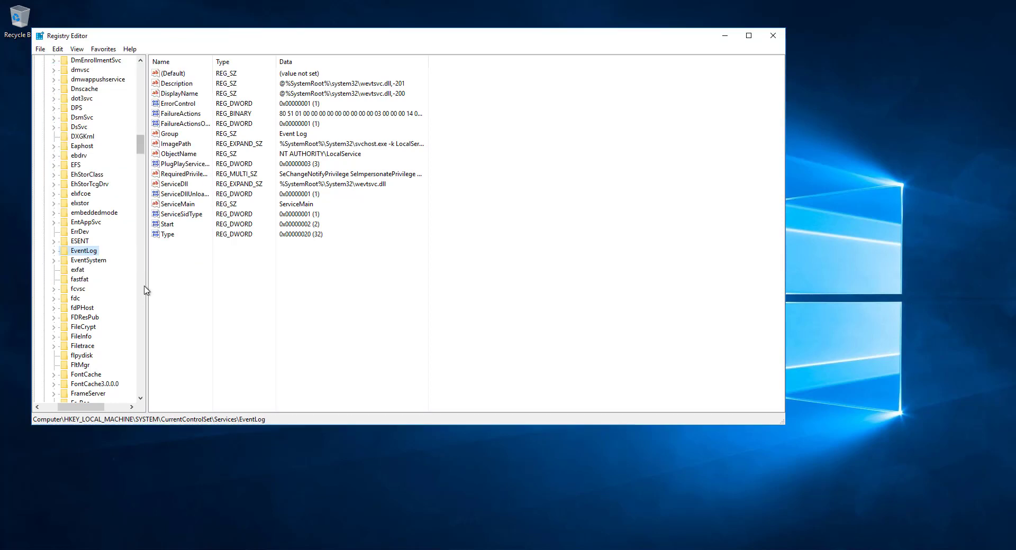
# Add the IIS_IUSRS group to the permissions of EventLog's Security subkey and allow it Full Control
pyautogui.click(54, 252)
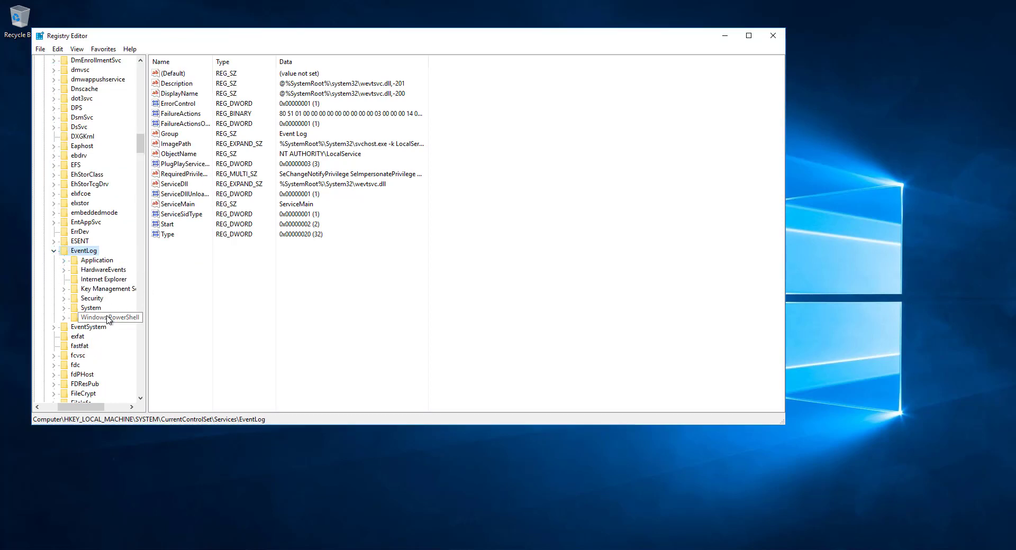
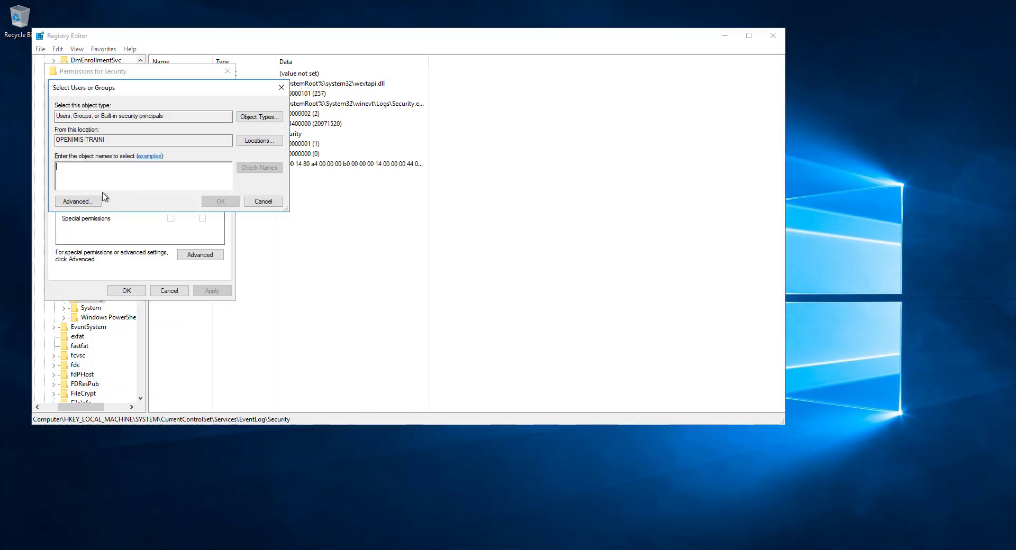
pyautogui.click(85, 201)
pyautogui.click(298, 204)
pyautogui.moveTo(319, 311); pyautogui.dragTo(320, 344)
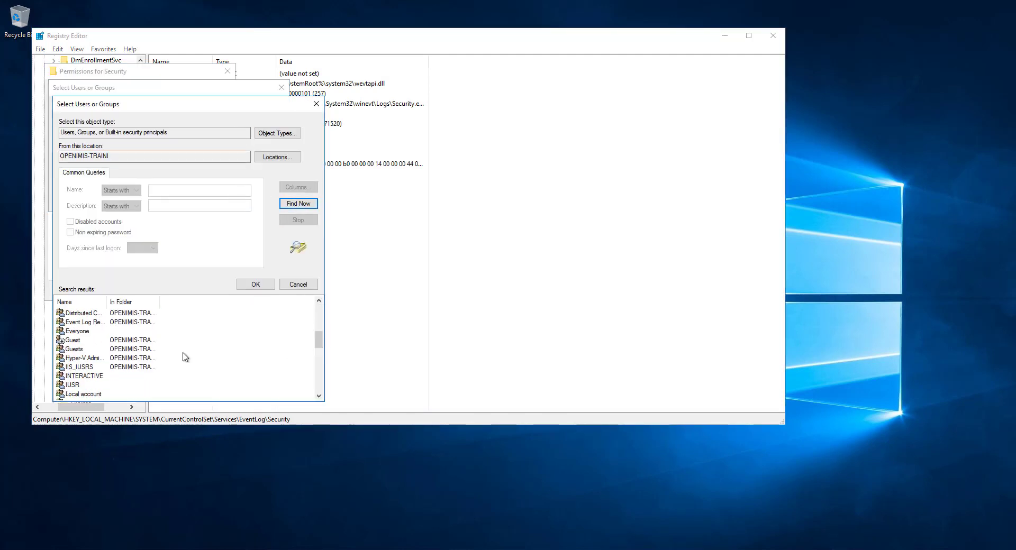
pyautogui.click(182, 358)
pyautogui.click(256, 284)
pyautogui.click(221, 202)
pyautogui.click(171, 199)
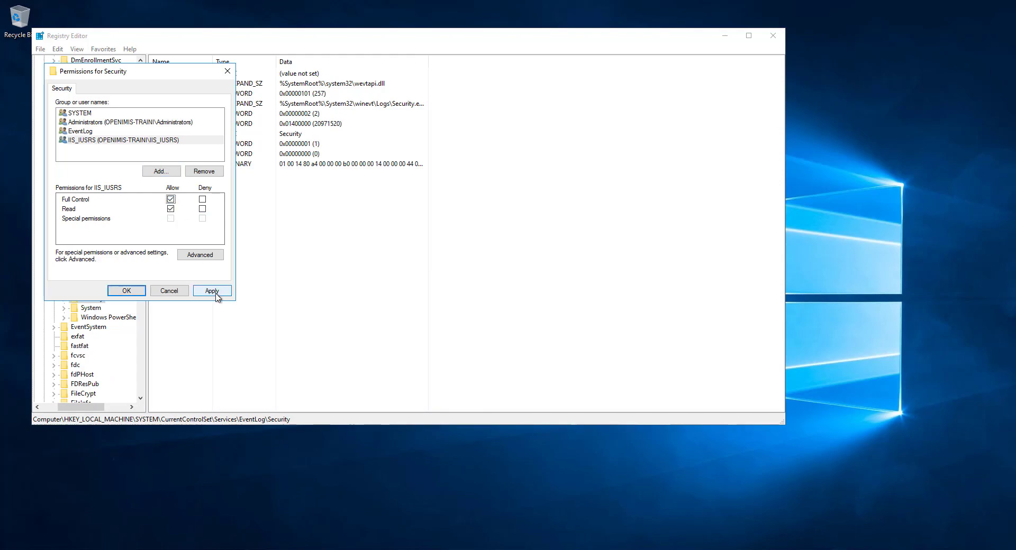
pyautogui.click(127, 291)
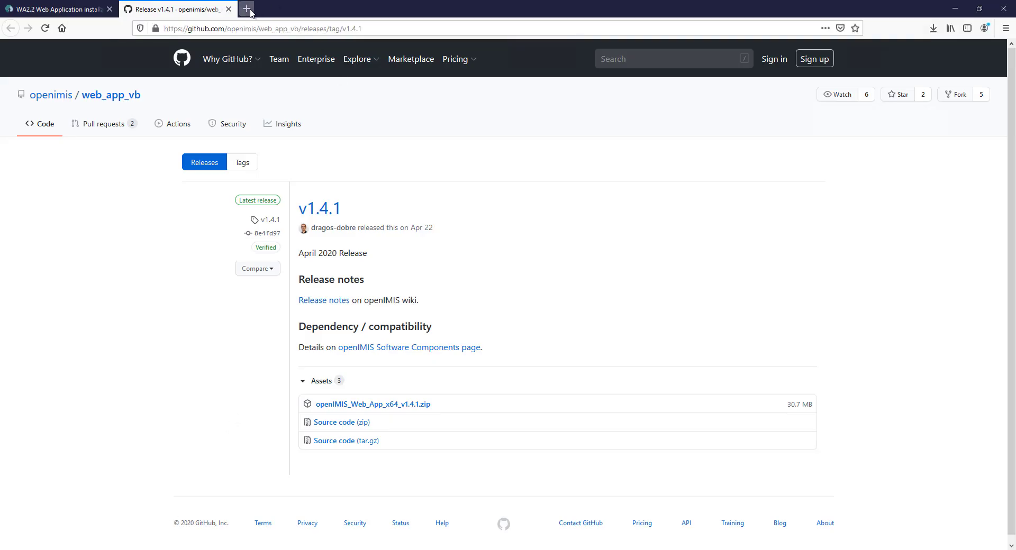
# Switch to Firefox and open localhost in a new tab
pyautogui.click(252, 9)
pyautogui.write('localhost')
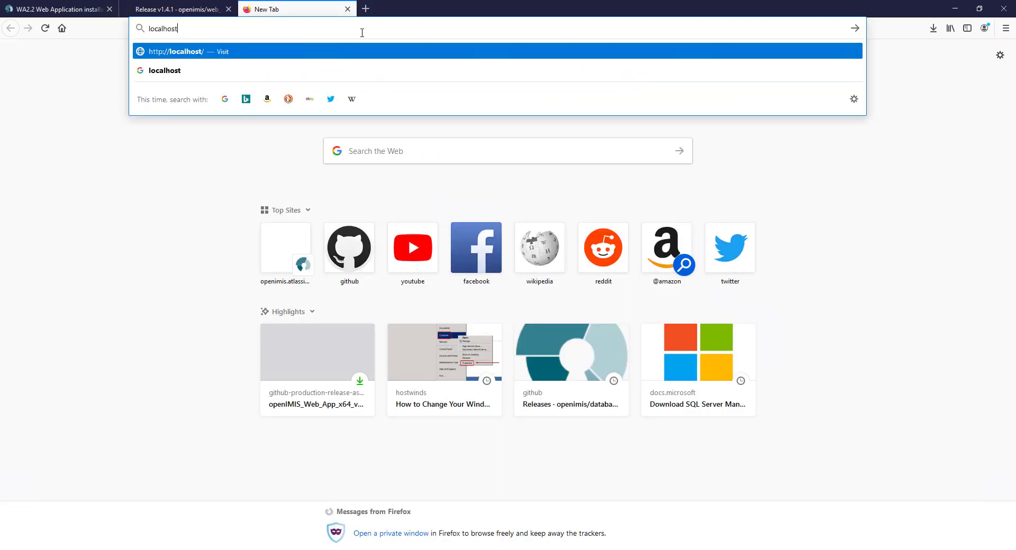
pyautogui.press('Return')
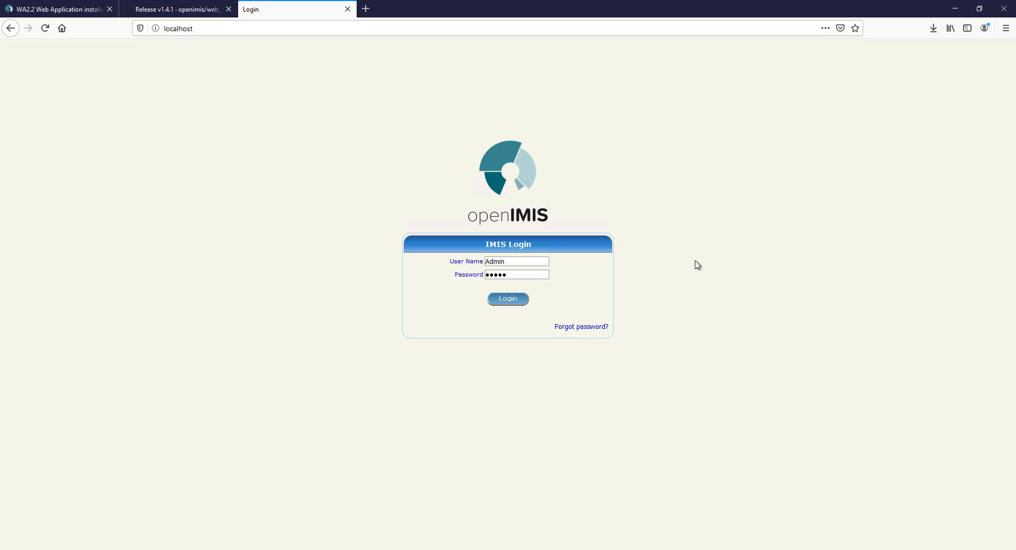
# Log in to openIMIS with the filled-in Admin credentials and save the login in the browser
pyautogui.click(508, 299)
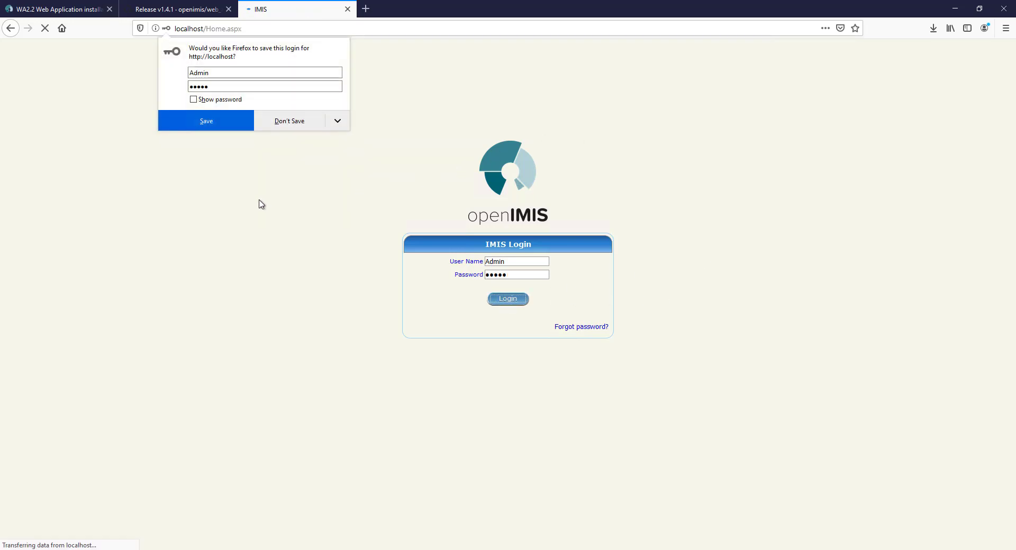
pyautogui.click(220, 124)
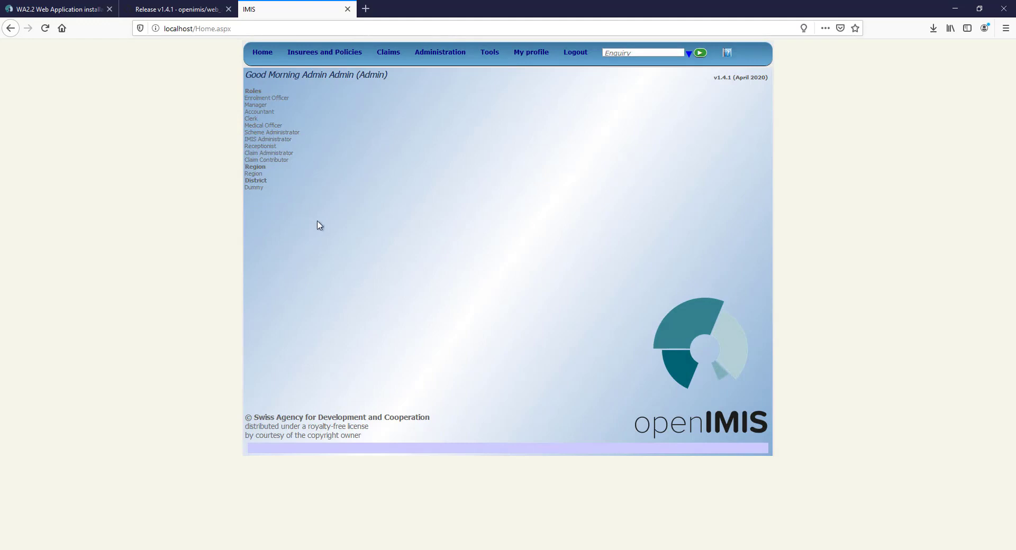